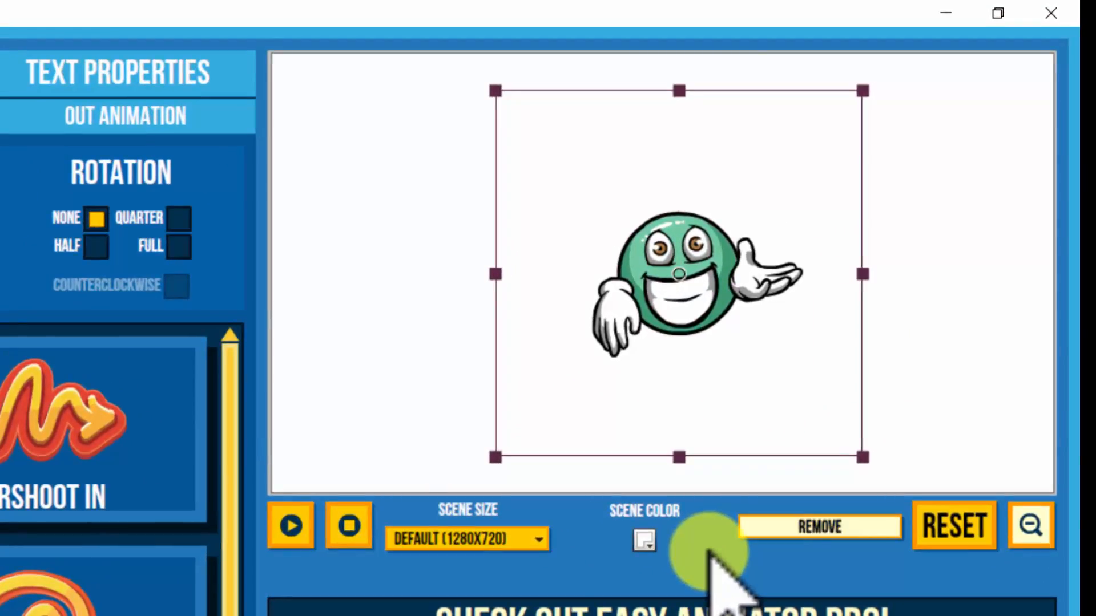
Remove the green character graphic from the scene and import the AngrySwearPhoneBufferSlowMobileCell SVG in its place.
left_click(819, 527)
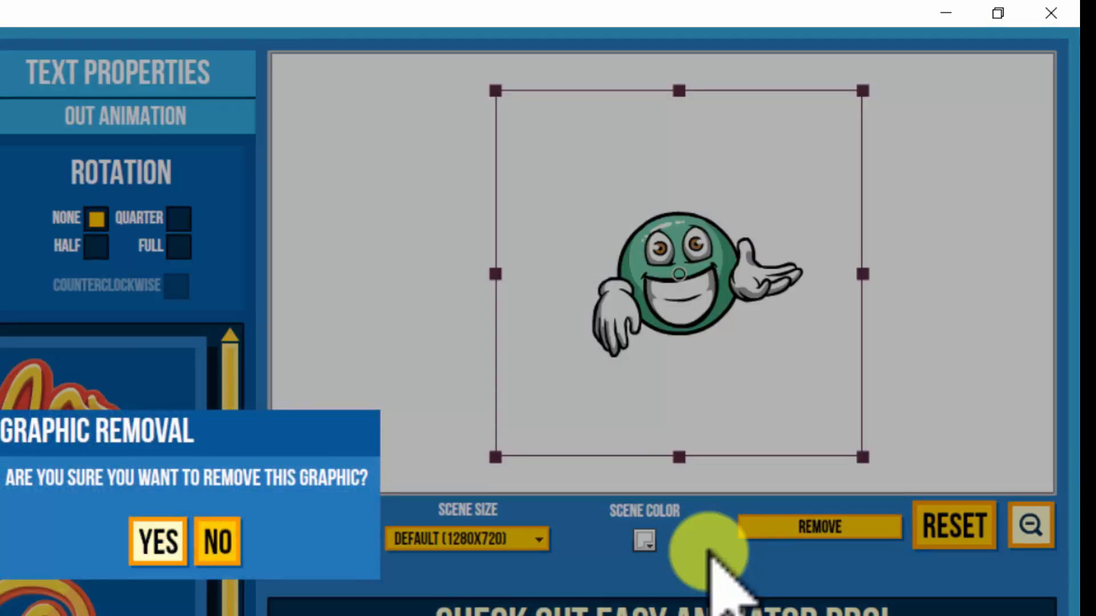
key("Return")
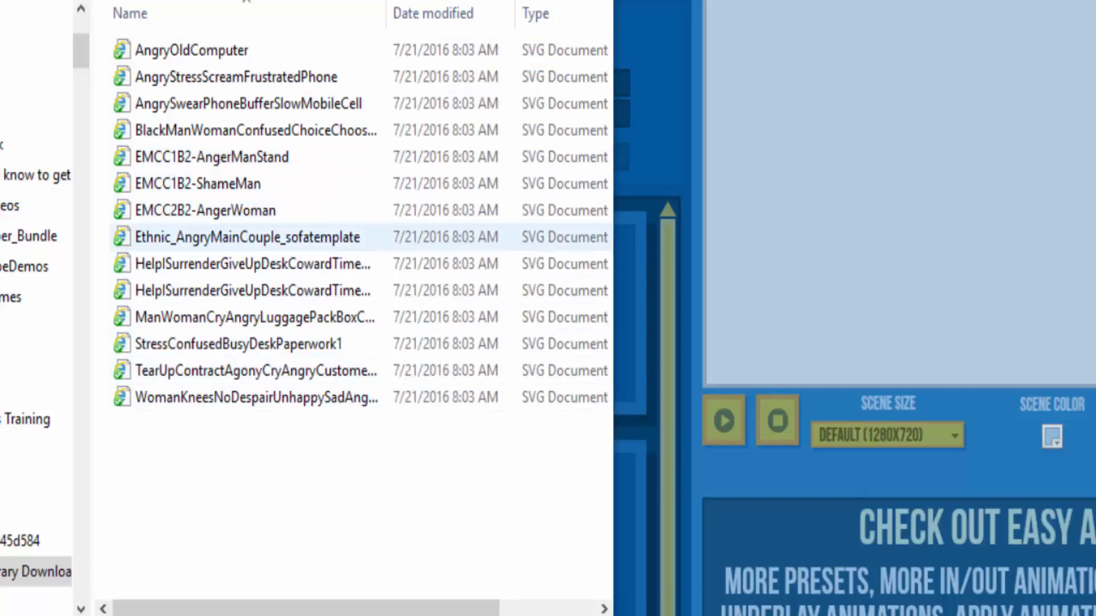
left_click(249, 104)
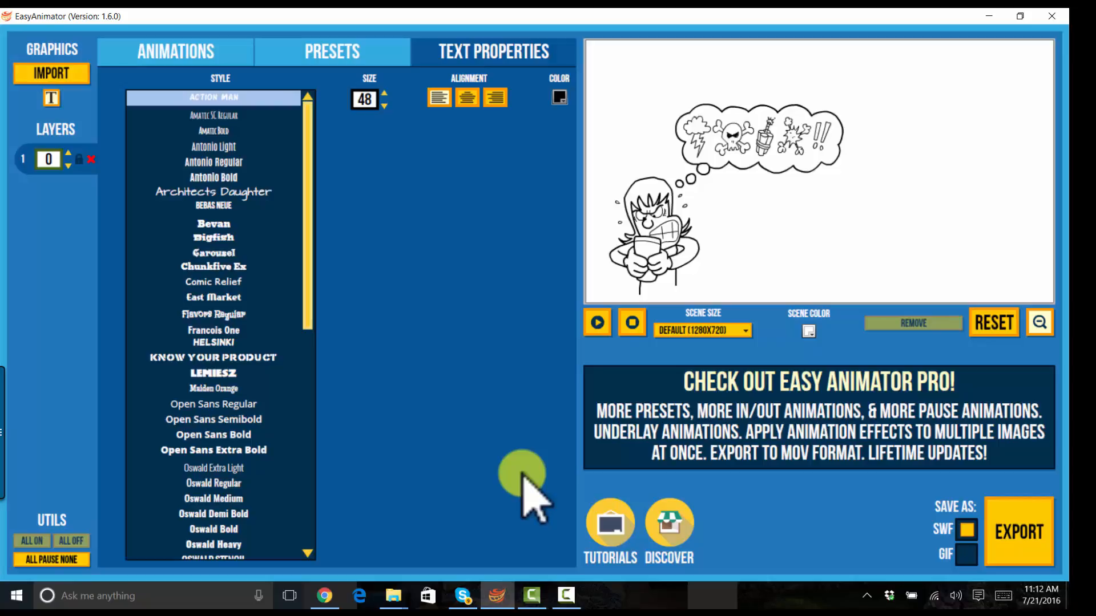
Set the text style to red (FF0000), Chunkfive Ex font and centre alignment.
left_click(560, 97)
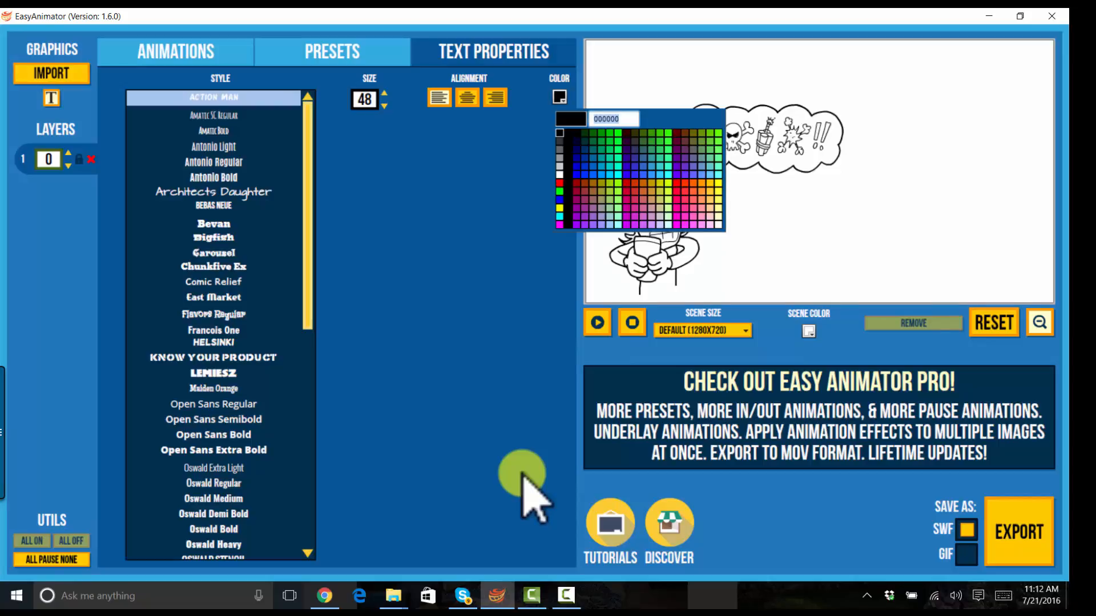
left_click(560, 97)
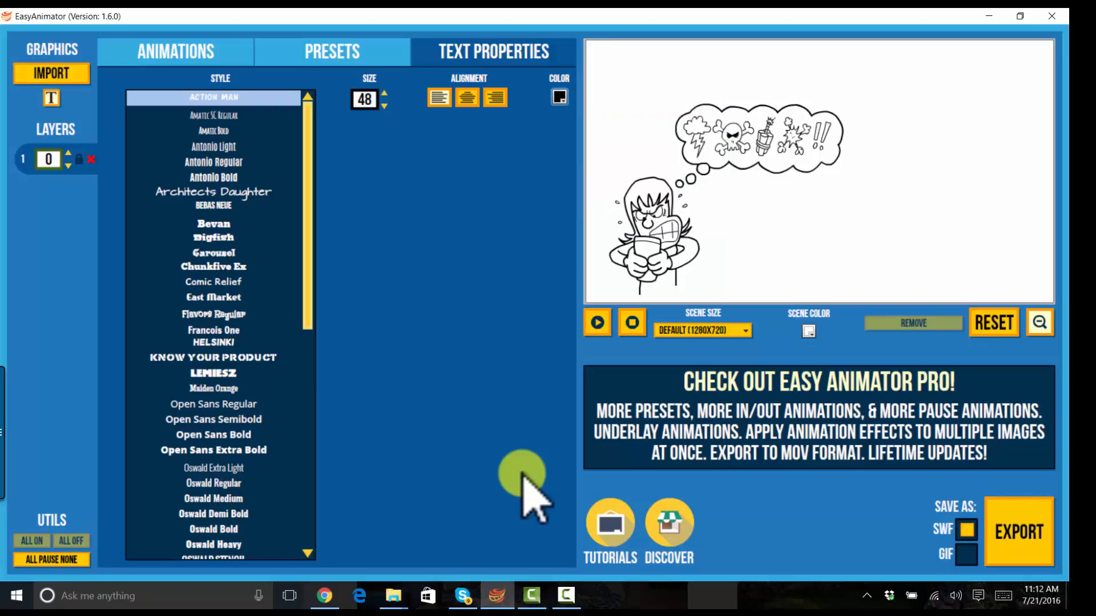
left_click(559, 97)
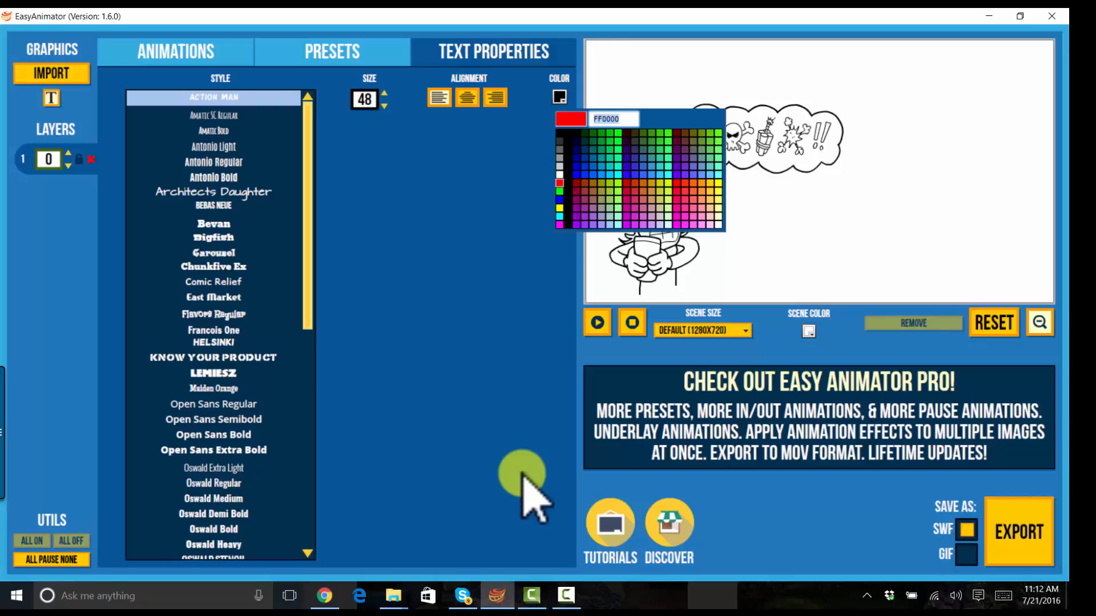
left_click(562, 186)
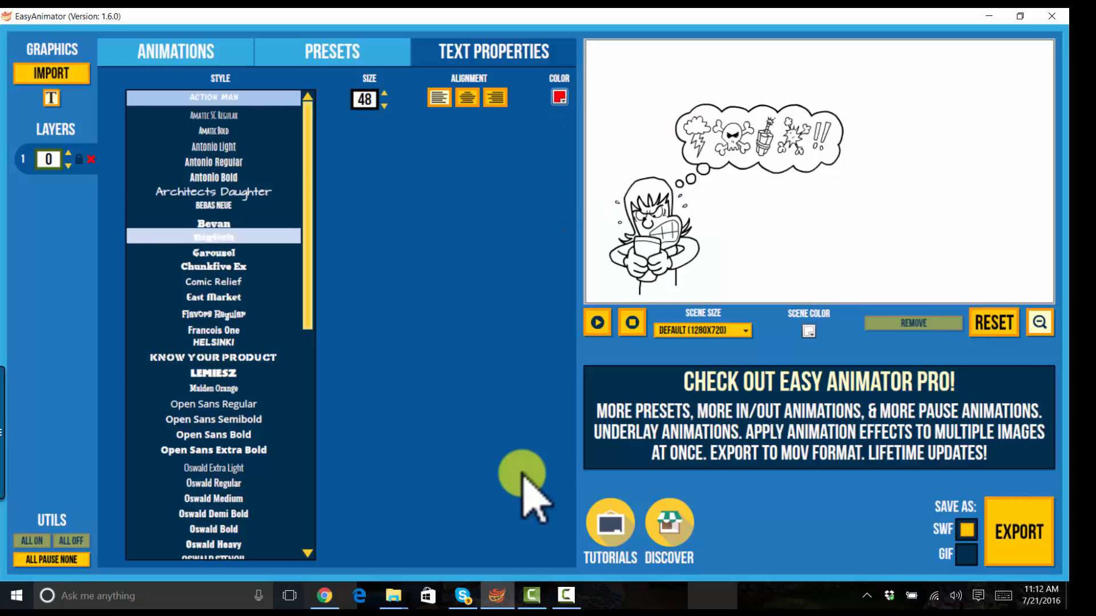
left_click(214, 267)
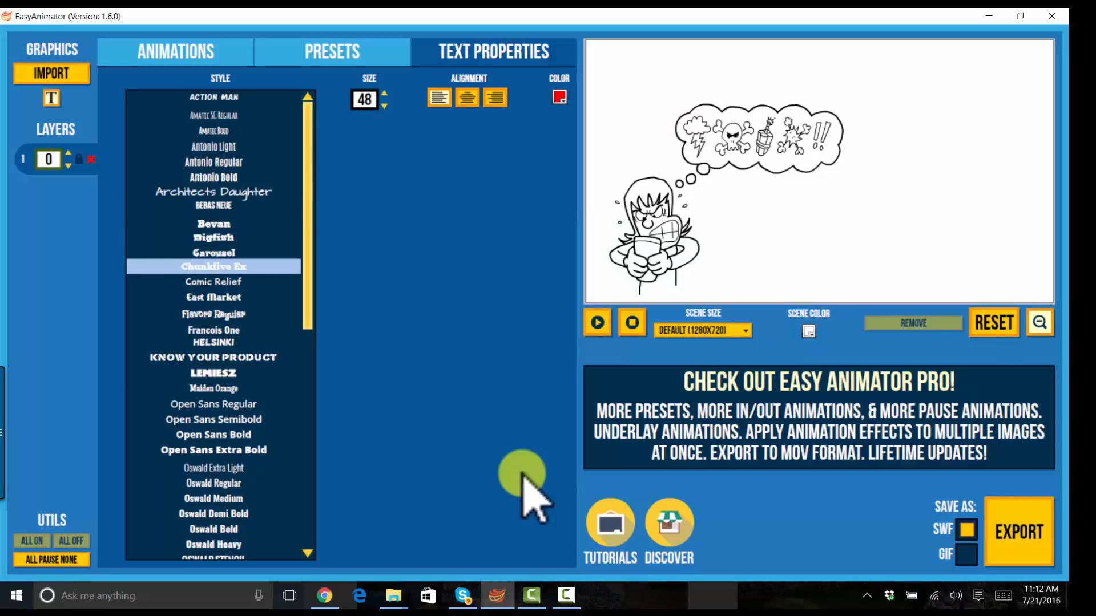
left_click(467, 97)
Add the text "NO!" above the thought bubble and enlarge it to size 142.
left_click(646, 69)
type("NO")
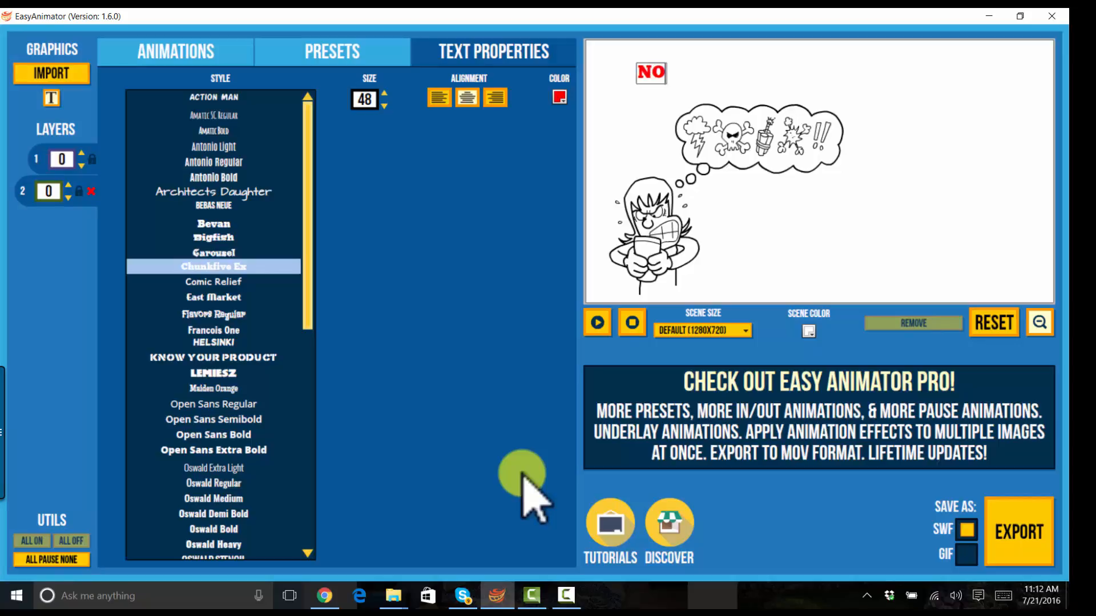
type("!")
left_click(384, 93)
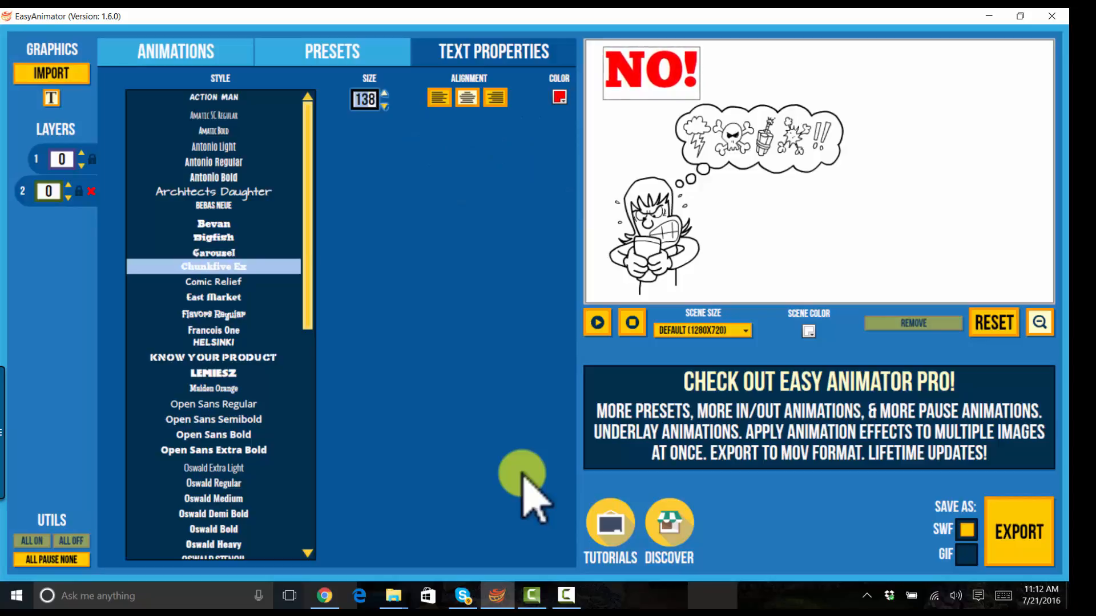
left_click(692, 74)
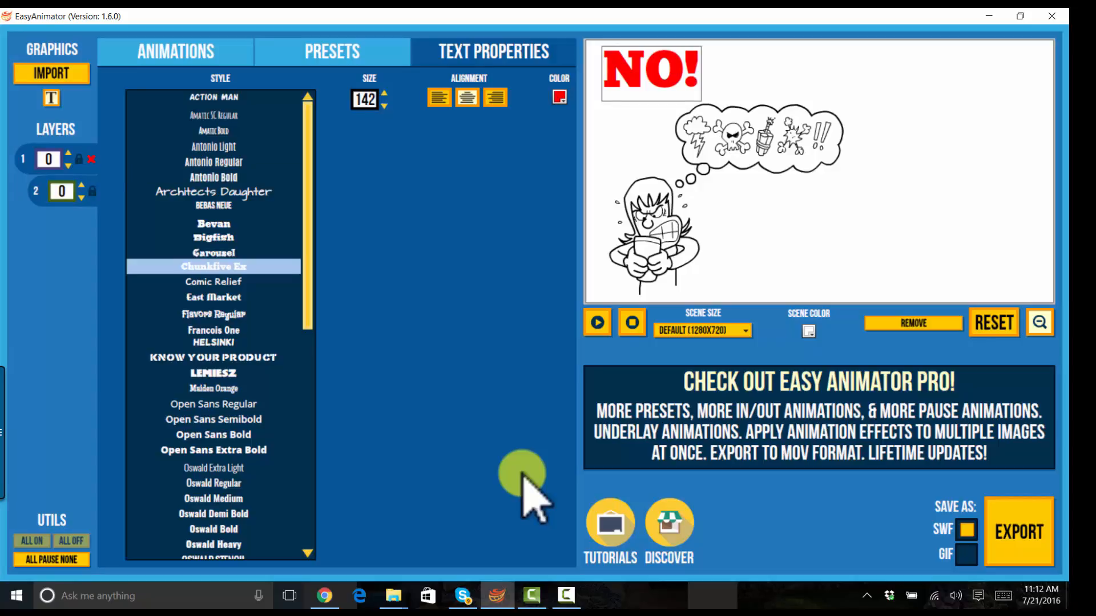
Add a separate text object reading "NOT" in the empty area beside the angry woman, below the thought bubble.
left_click(176, 52)
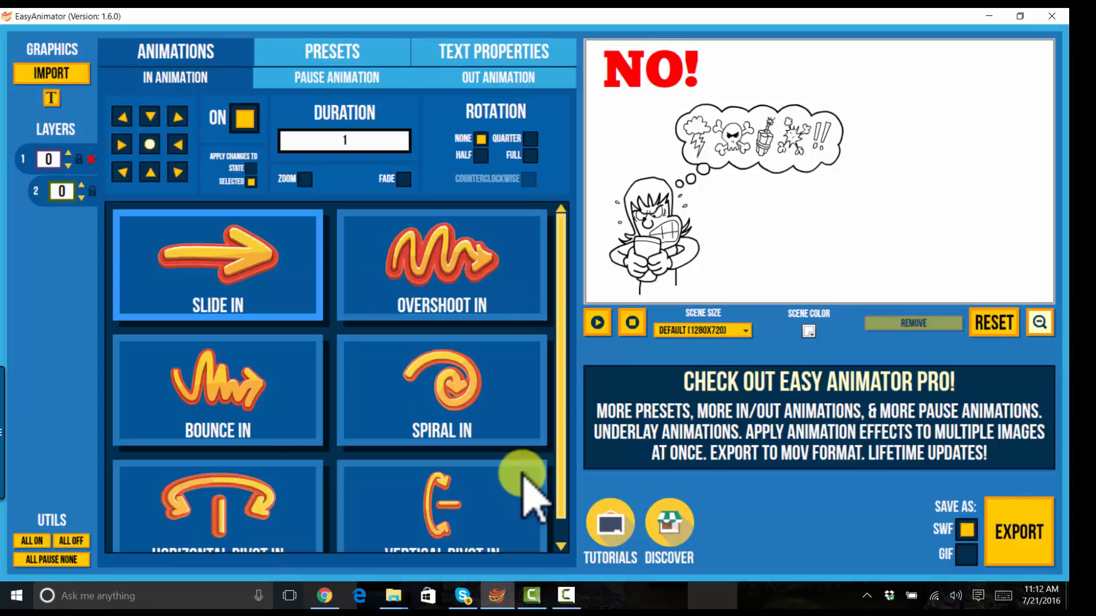
left_click(493, 52)
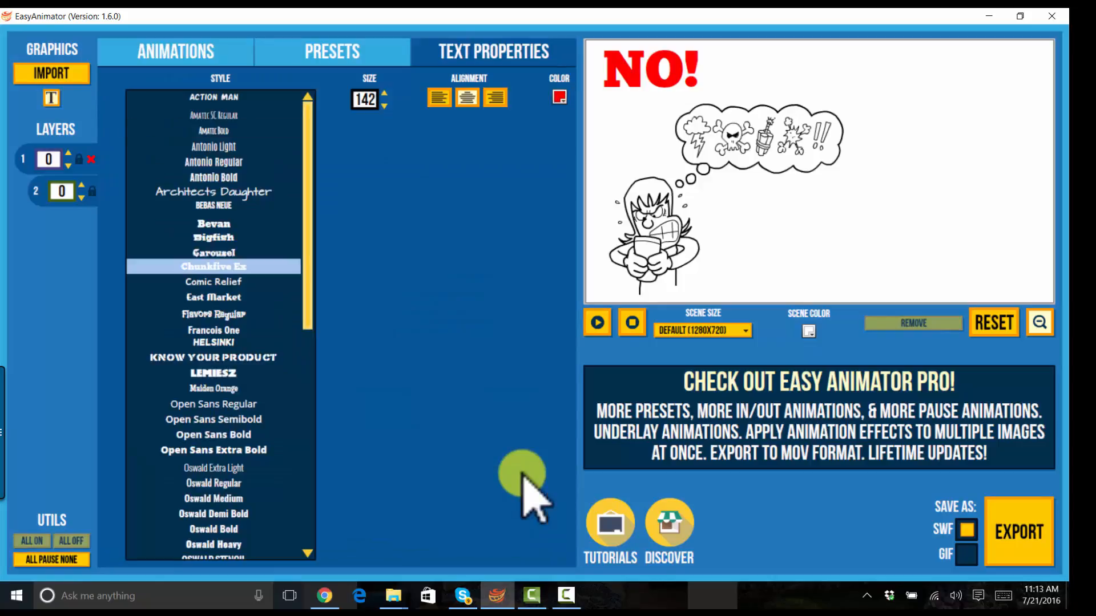
left_click(51, 98)
type("NOT")
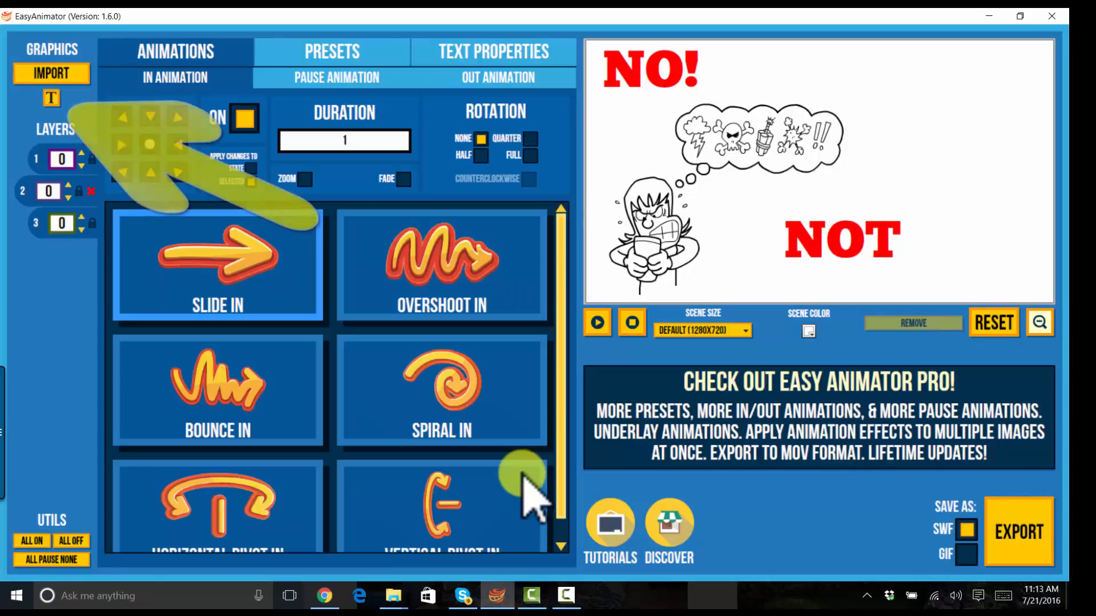
left_click(176, 52)
Shift the NO! text, the NOT text and the angry woman graphic slightly down and to the right.
left_click_drag(651, 71, 655, 81)
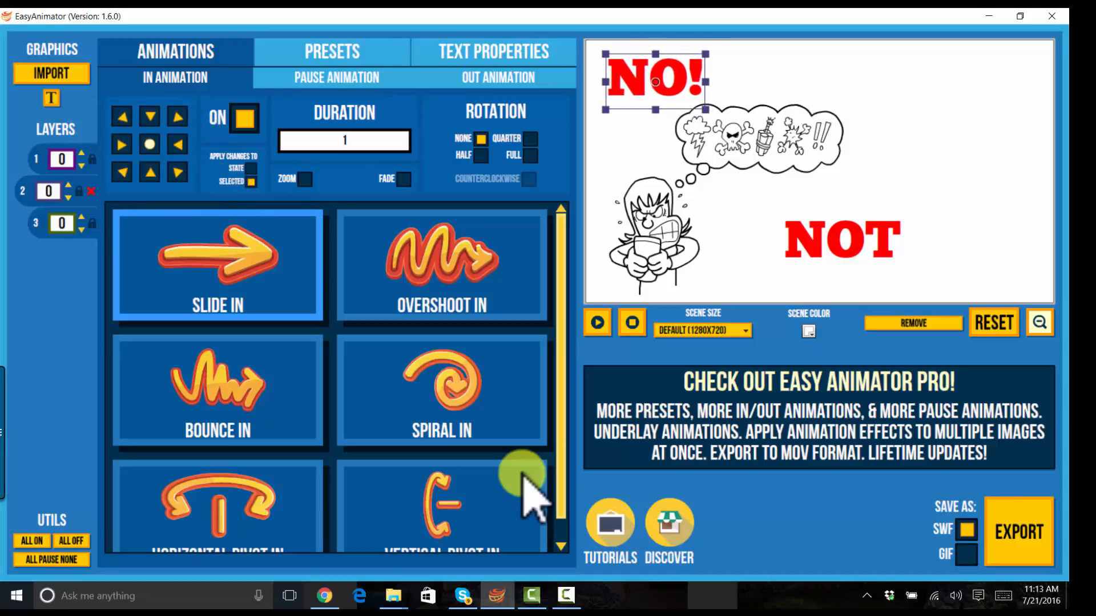
left_click(842, 244)
left_click_drag(842, 244, 853, 247)
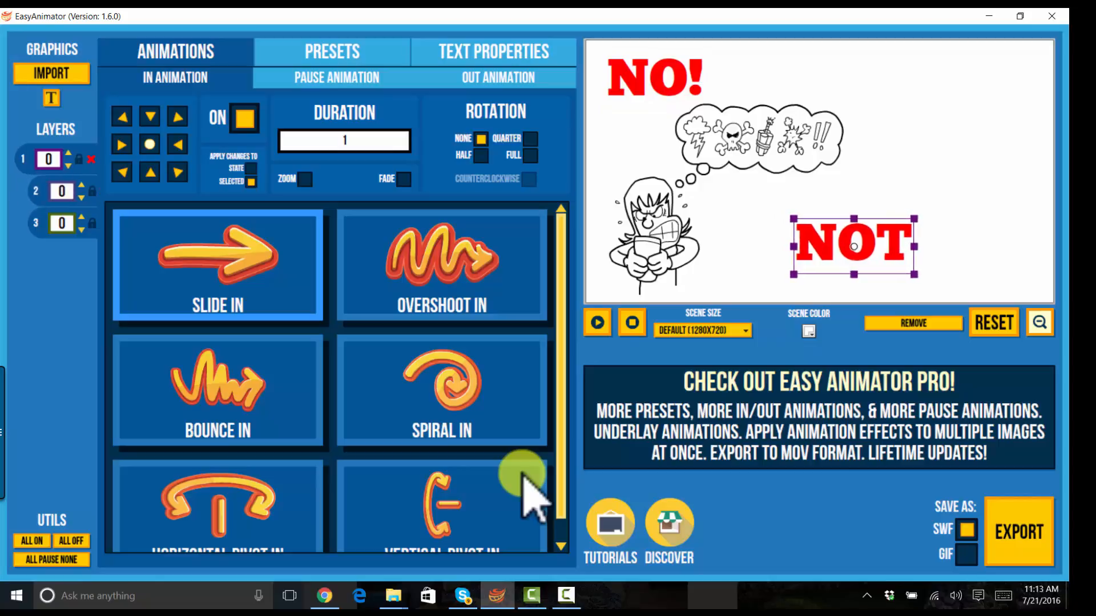
mouse_move(726, 198)
left_mouse_down()
mouse_move(755, 176)
mouse_move(722, 192)
mouse_move(936, 184)
mouse_move(743, 189)
mouse_move(731, 201)
left_mouse_up()
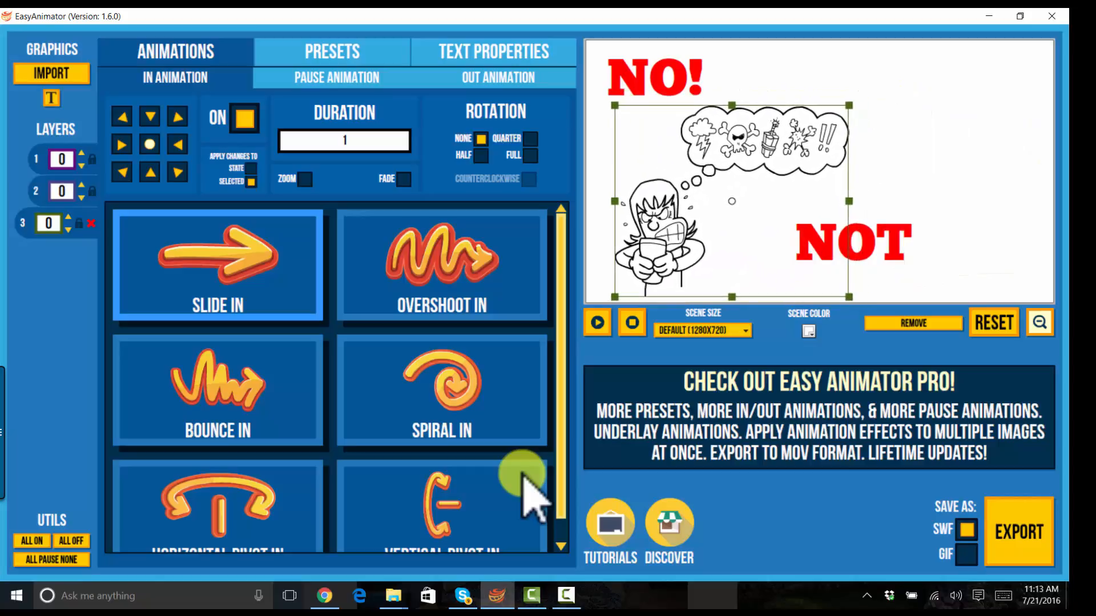
left_click(936, 171)
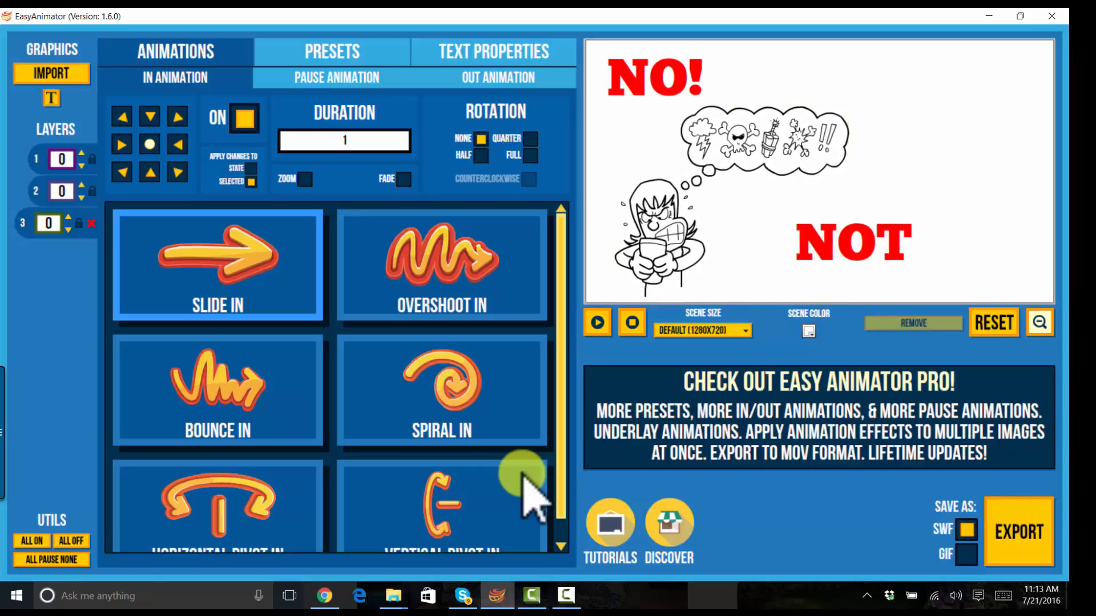
Nudge the NOT text slightly up and to the right, farther from the angry woman graphic.
left_click(655, 77)
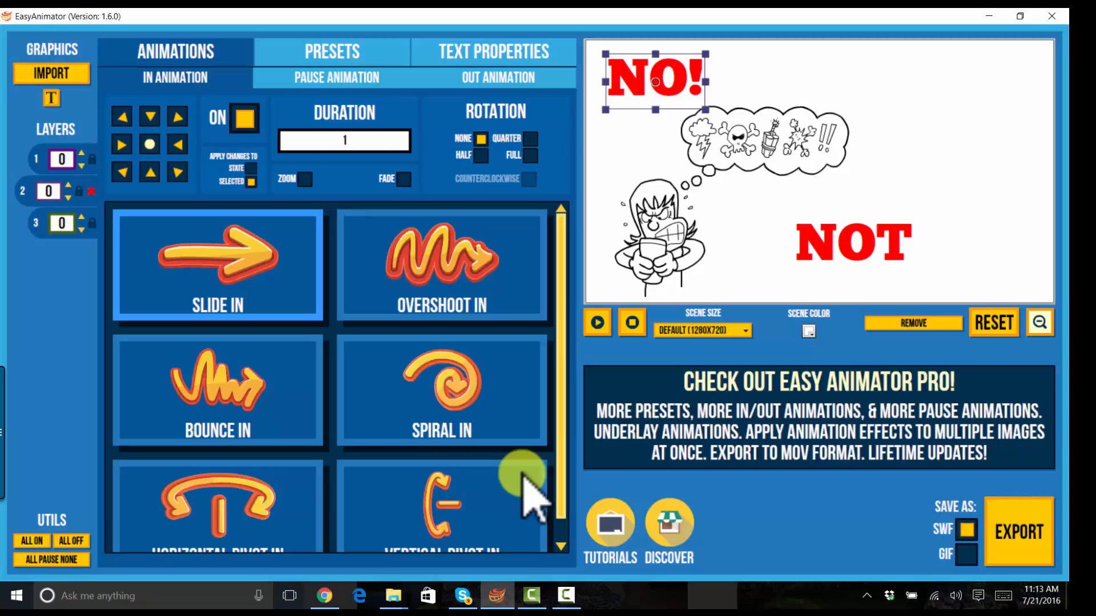
left_click(493, 52)
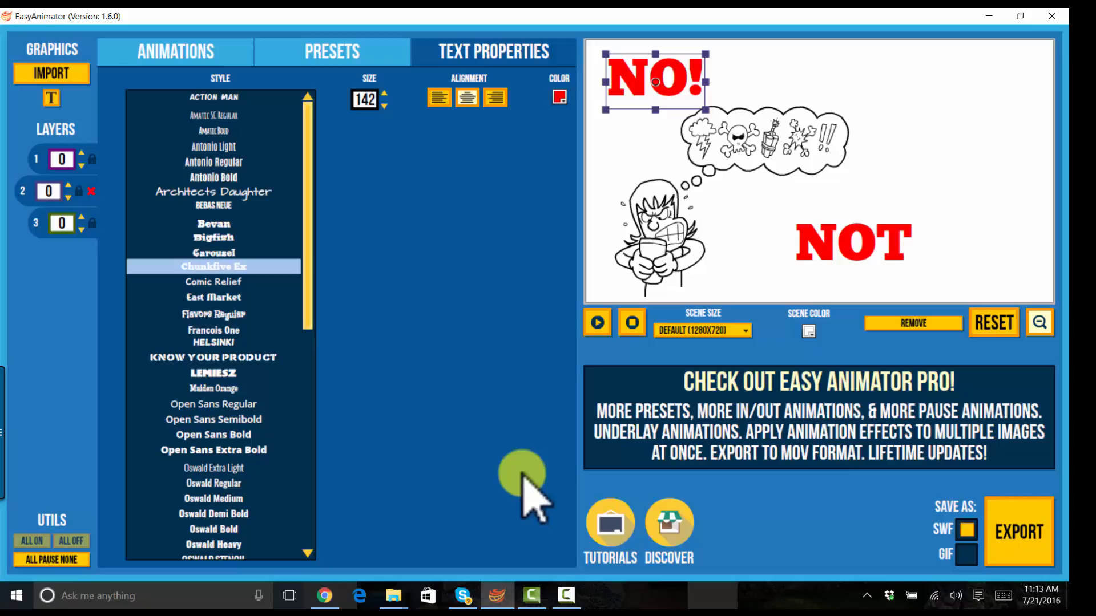
key("Up")
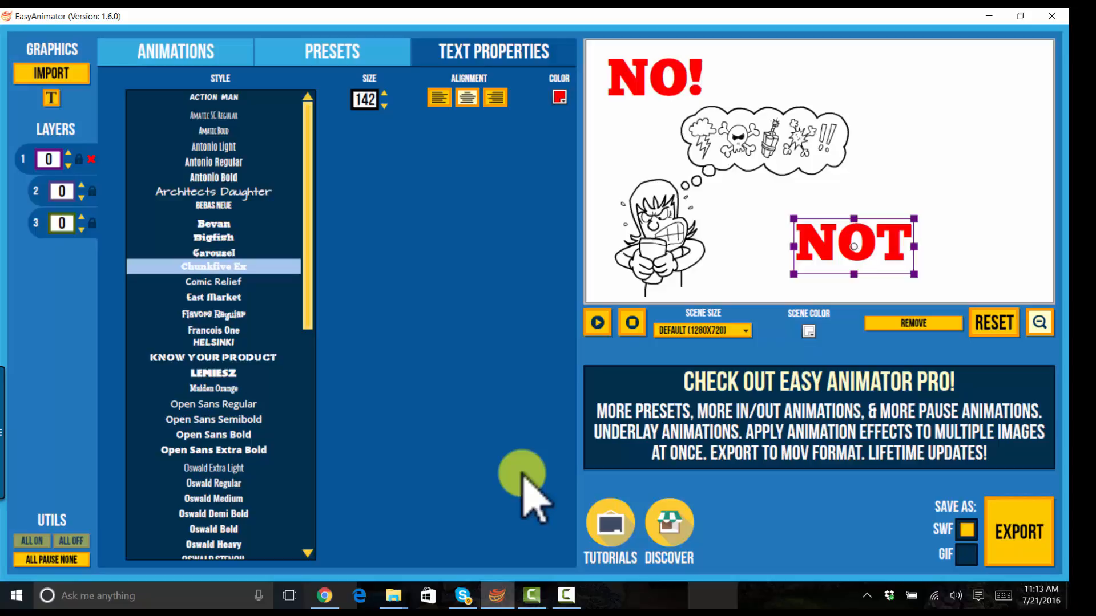
key("Right")
key("Right")
key("Up")
key("Right")
key("Right")
key("Up")
key("Up")
key("Right")
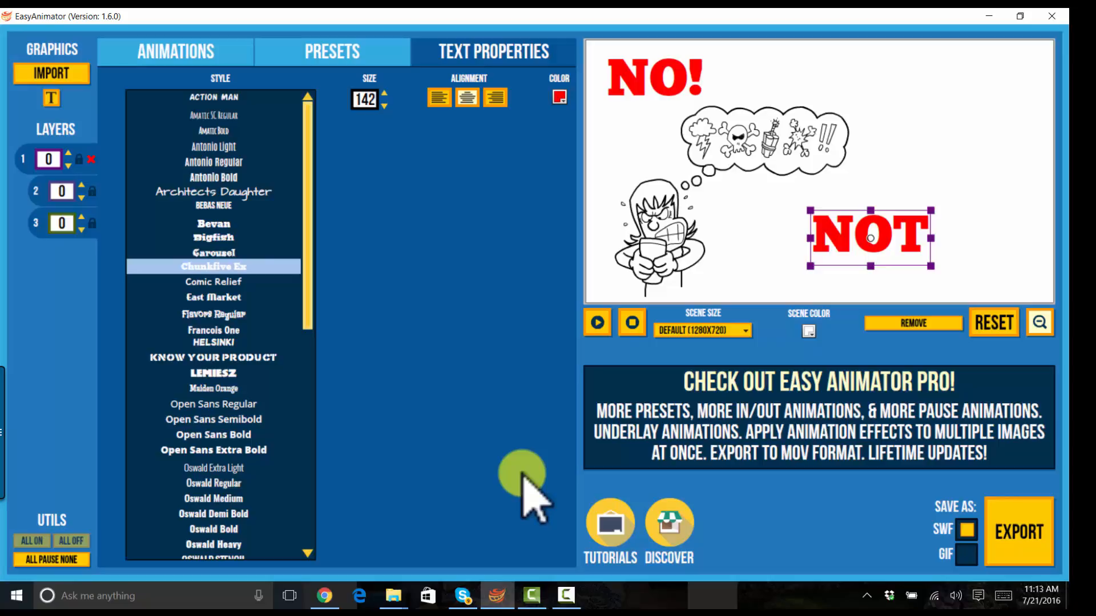
Cycle the selection through the NO! text, the NOT text and the angry woman graphic.
key("Tab")
key("Tab")
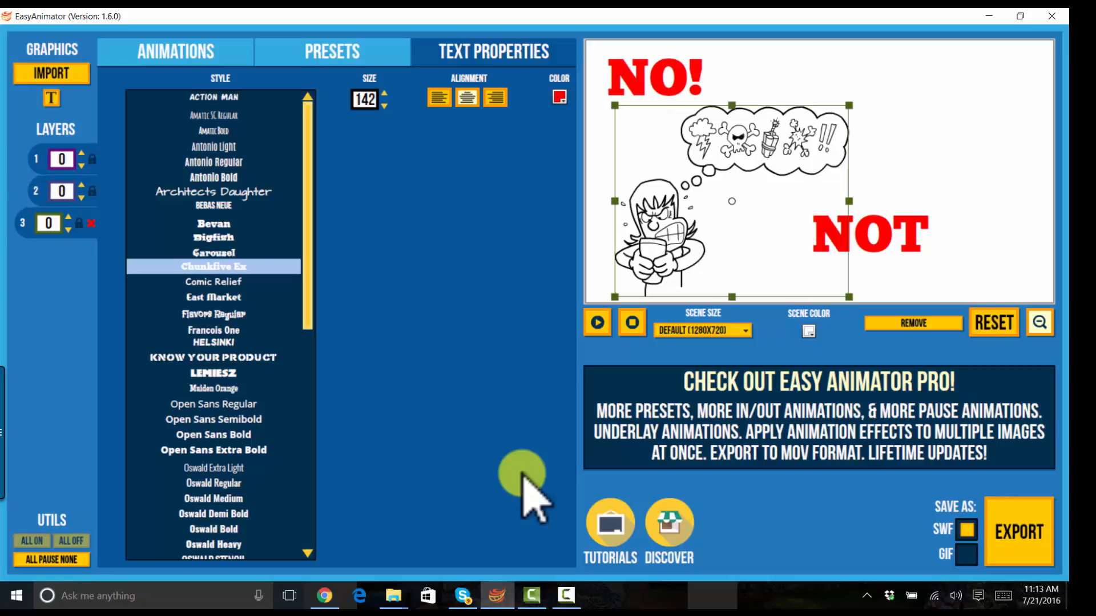
key("Tab")
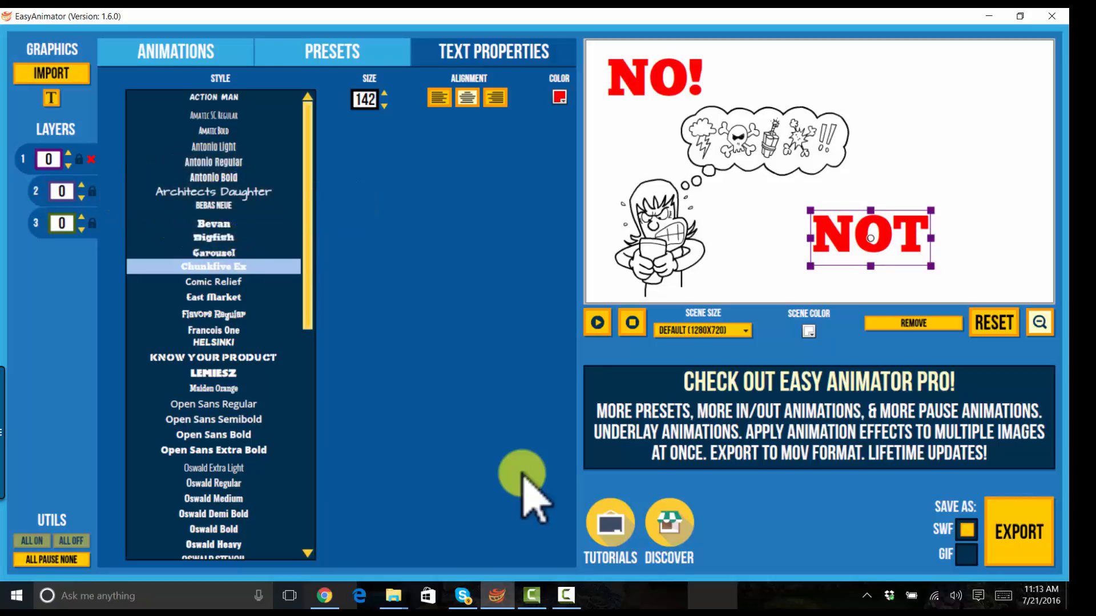
key("Tab")
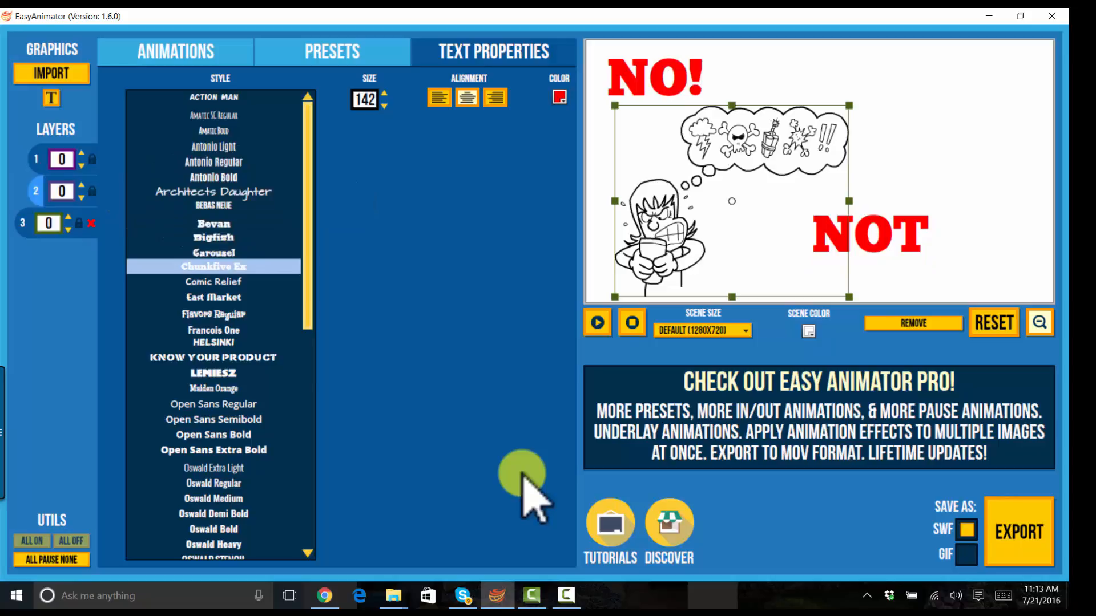
key("Tab")
key("Tab")
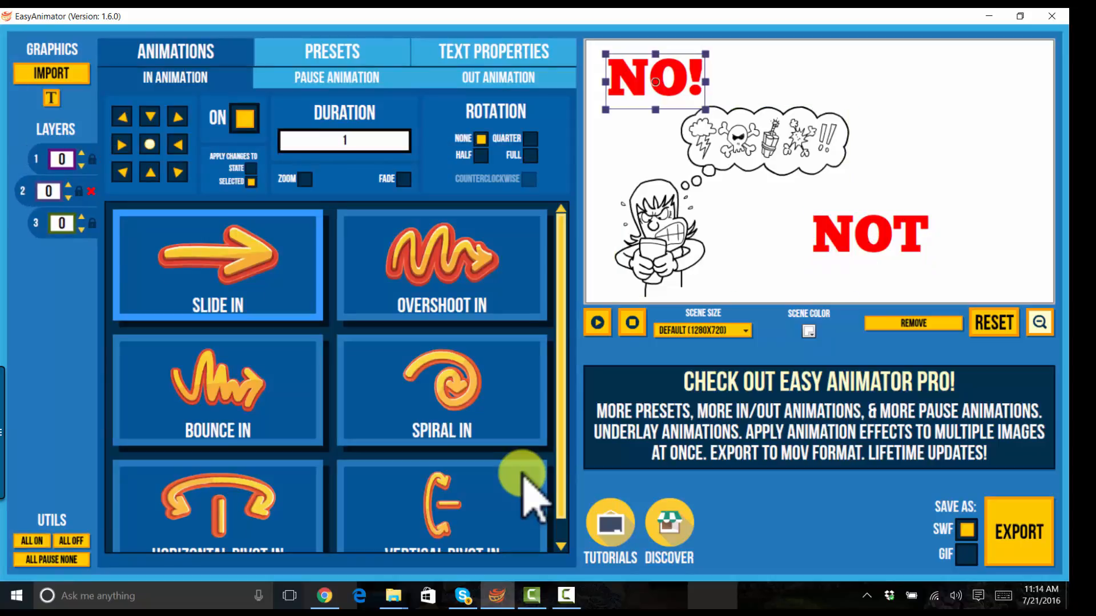
key("Tab")
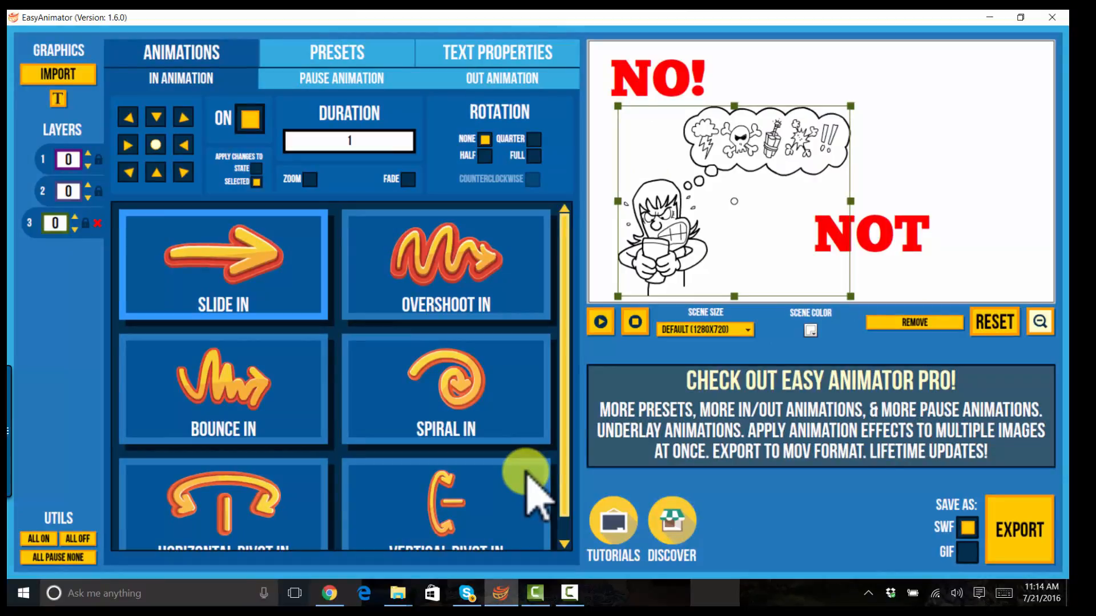
key("Up")
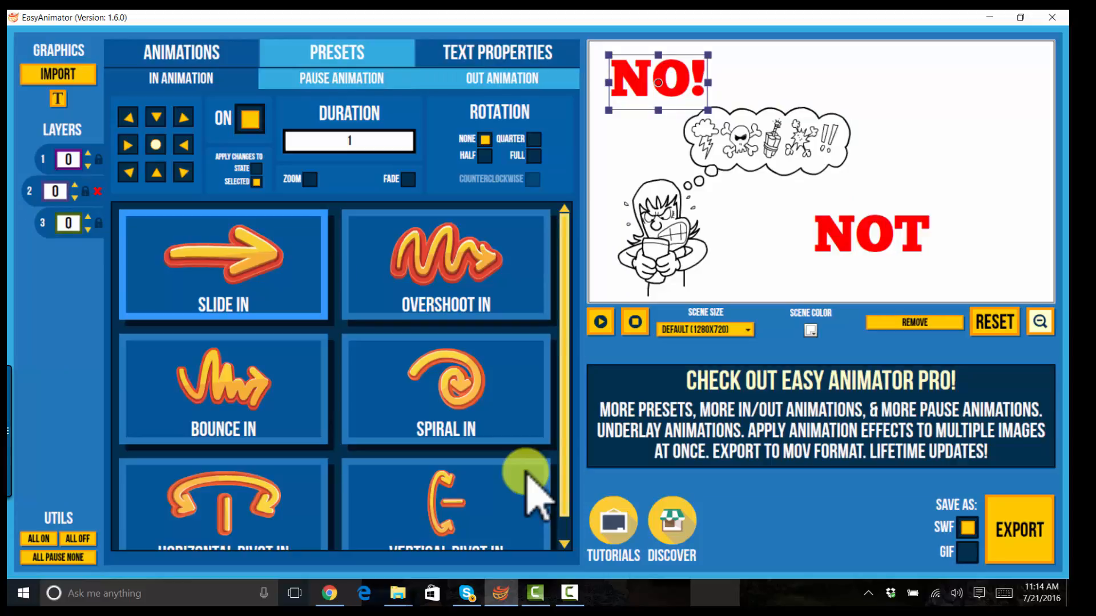
Add a text object reading "Zillow Value Estimates" beside the NO! text, above the thought bubble.
key("t")
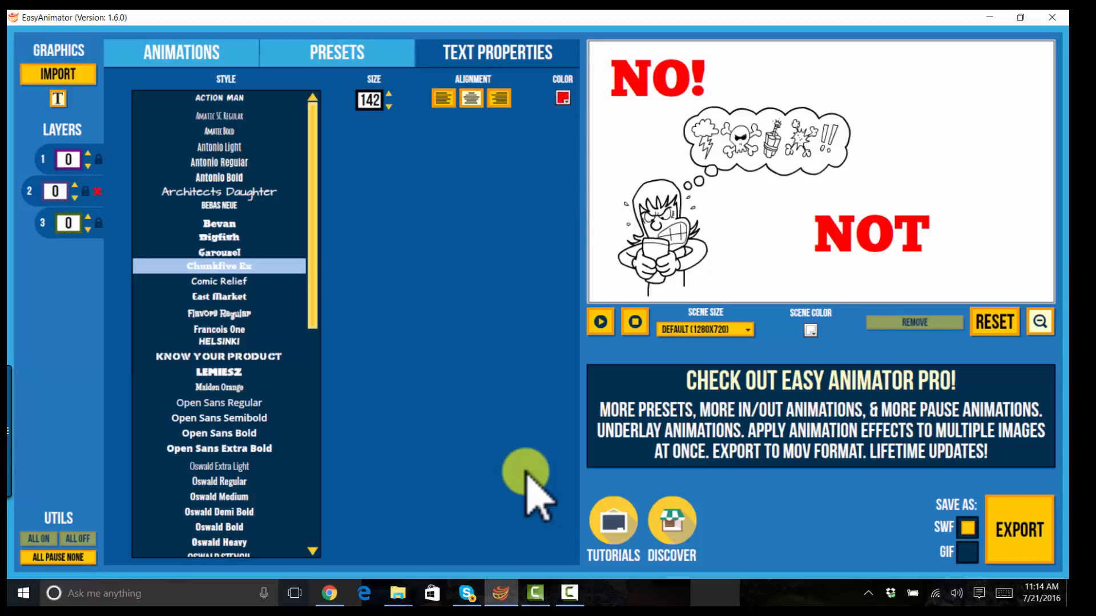
left_click(716, 78)
type("Zoi")
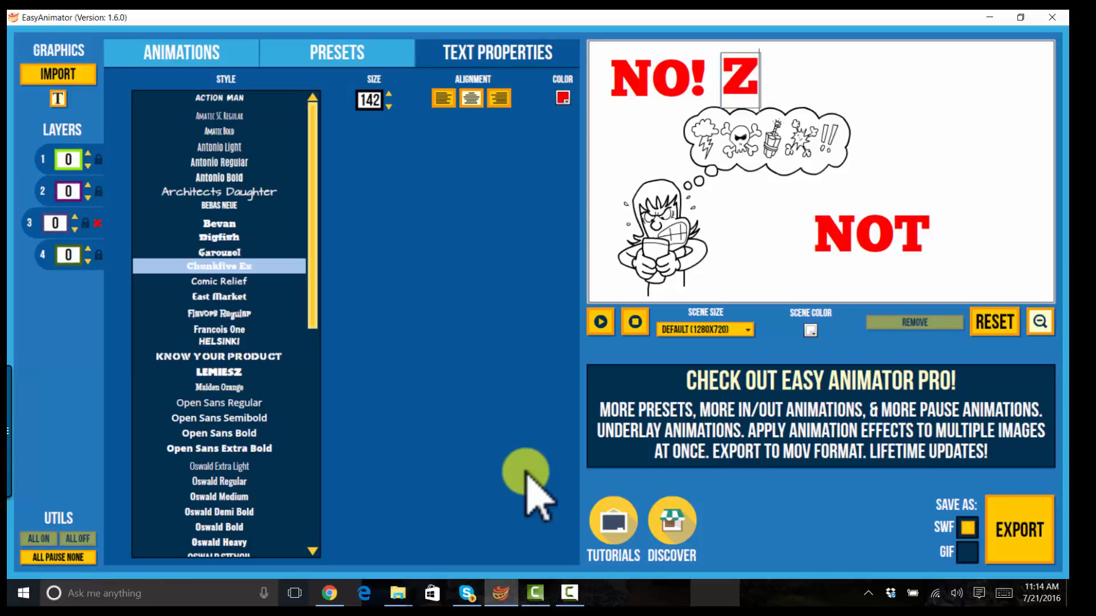
key("BackSpace")
key("BackSpace")
type("i")
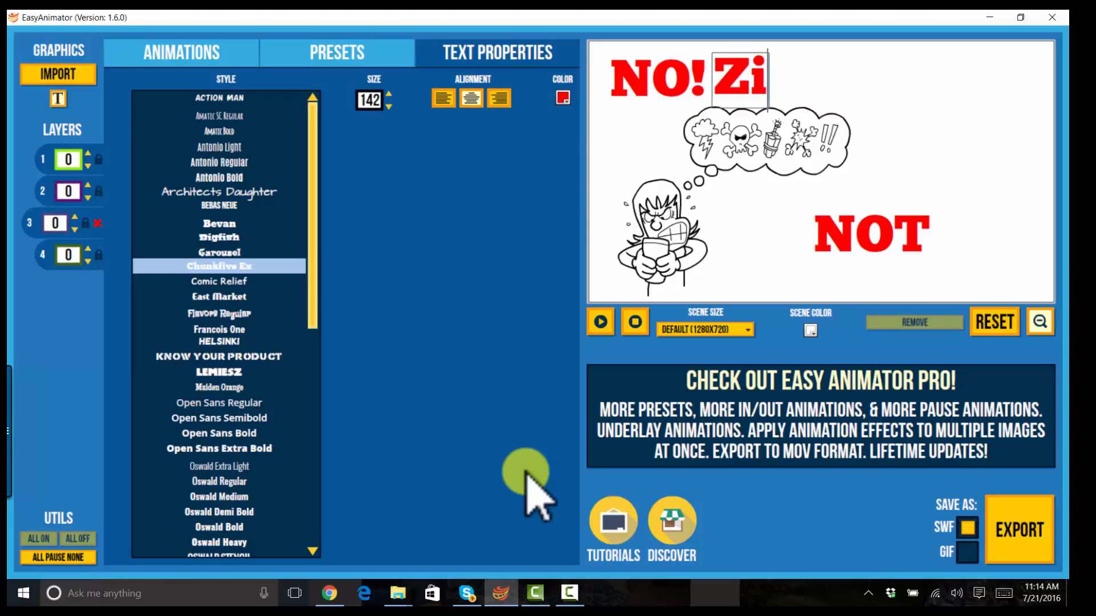
type("llow Value Estimates")
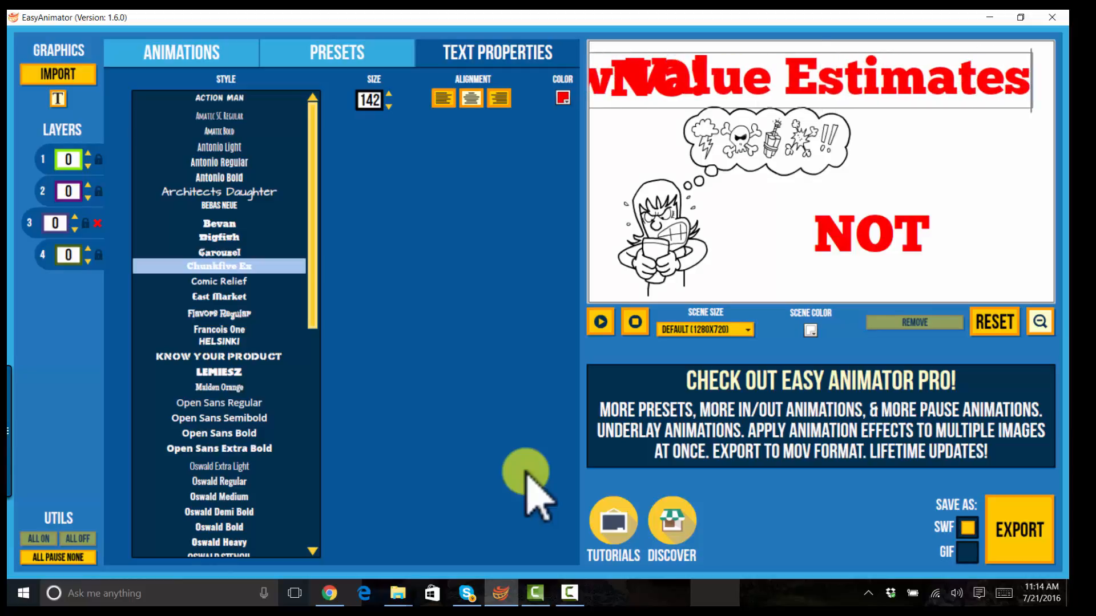
Reduce the "Zillow Value Estimates" text to size 94 and color it black.
left_click(389, 107)
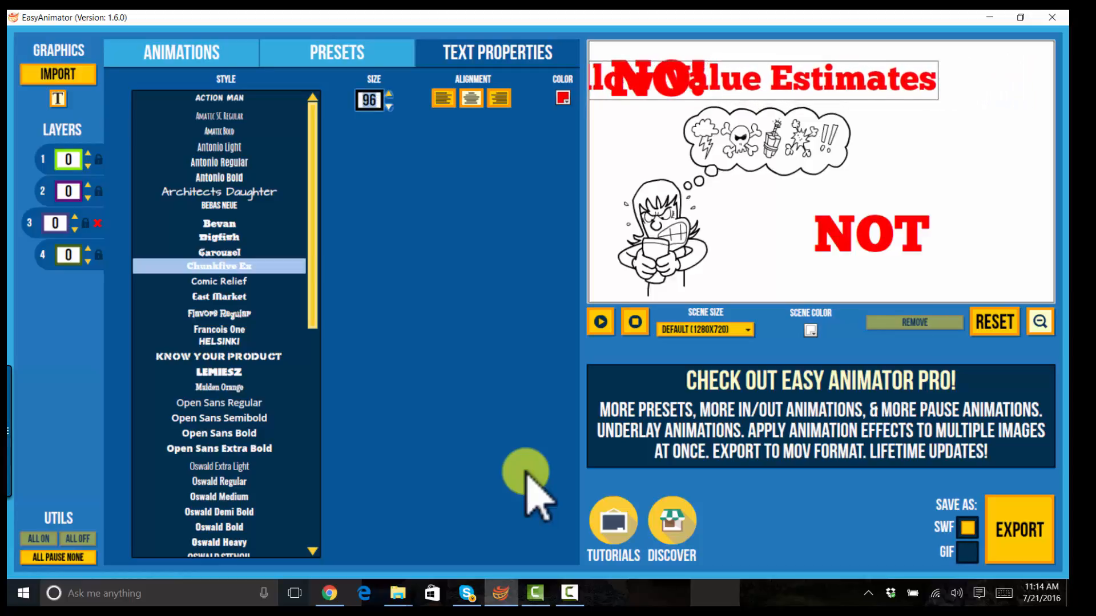
left_click(563, 98)
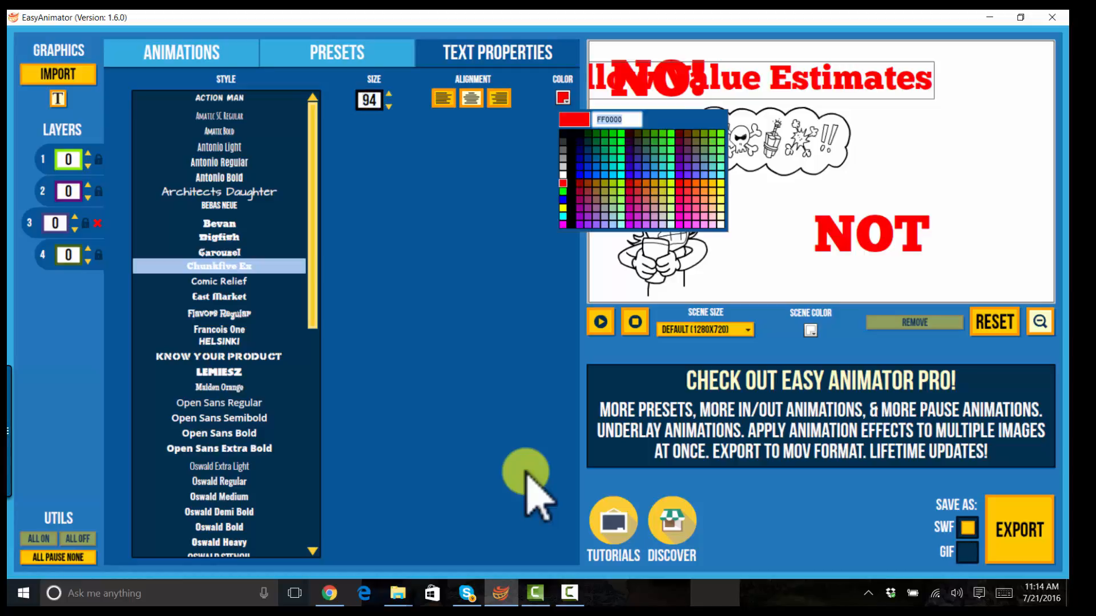
left_click(564, 133)
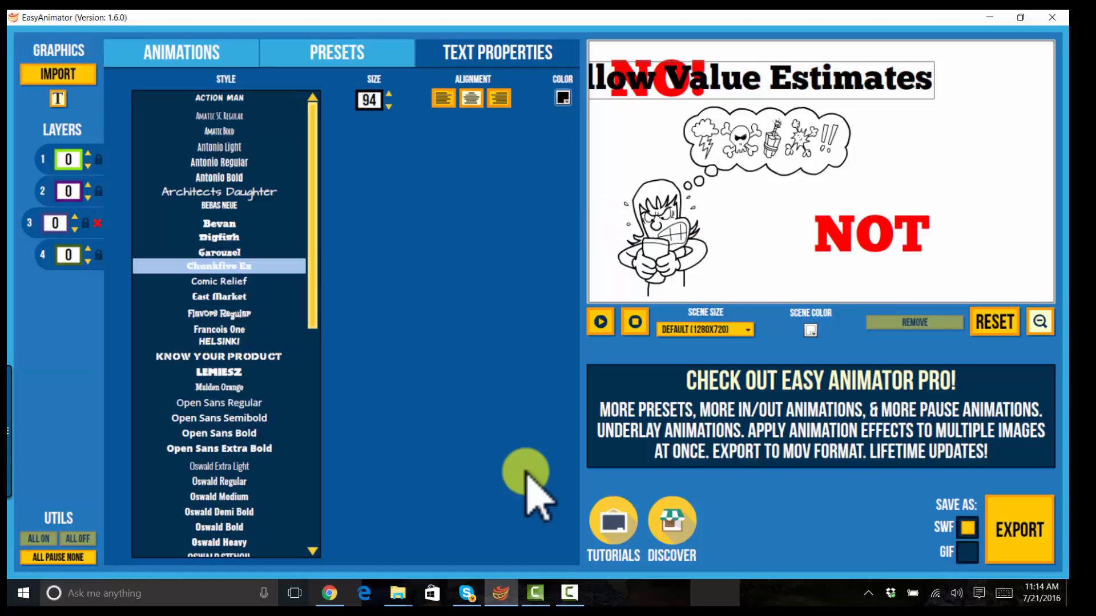
Reduce the "Zillow Value Estimates" text to size 80 and place it directly beside the NO! text.
left_click(389, 107)
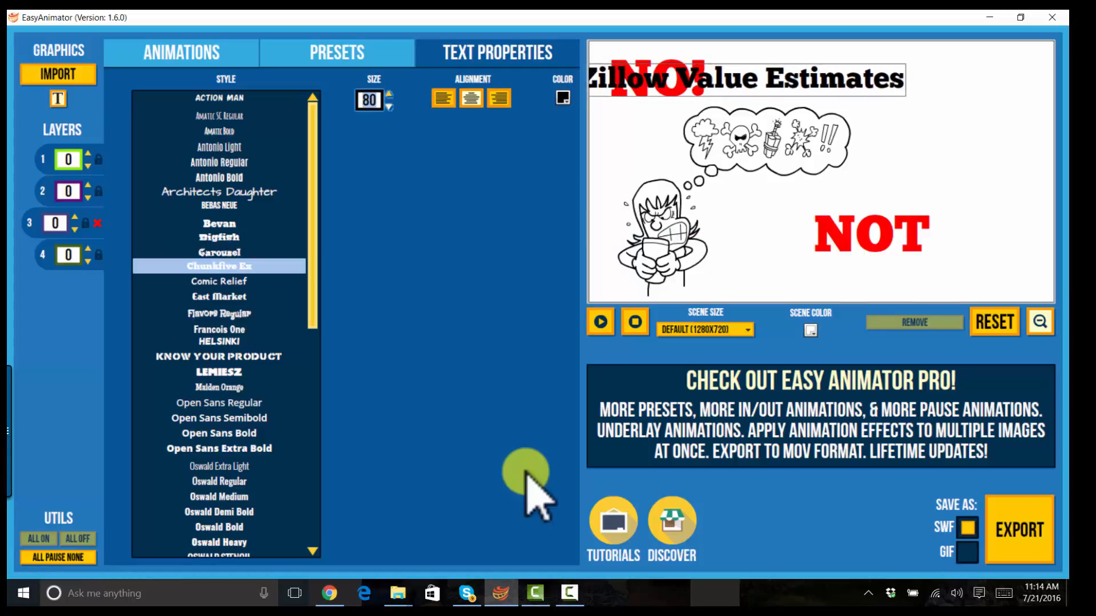
left_click(809, 80)
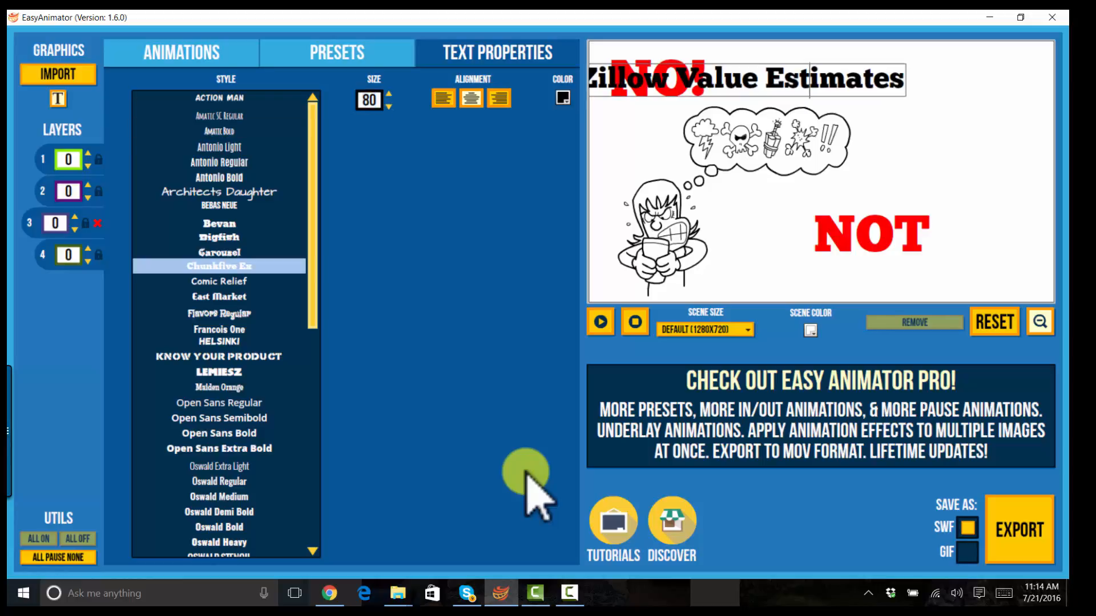
left_click(182, 53)
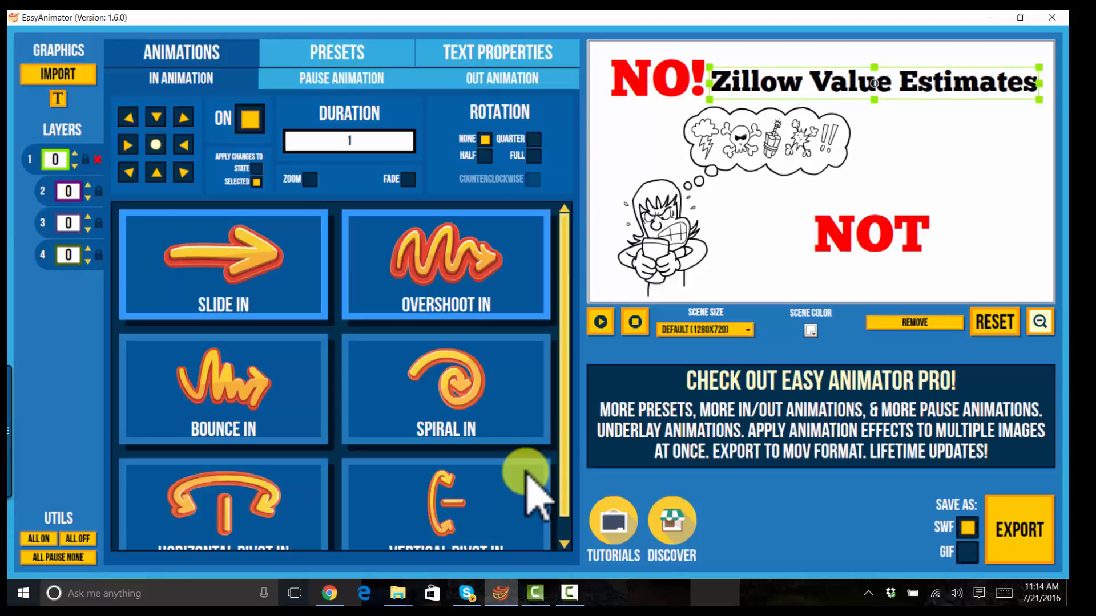
Add a black text object reading "Are" at size 80 between the angry woman and the NOT text.
left_click(498, 52)
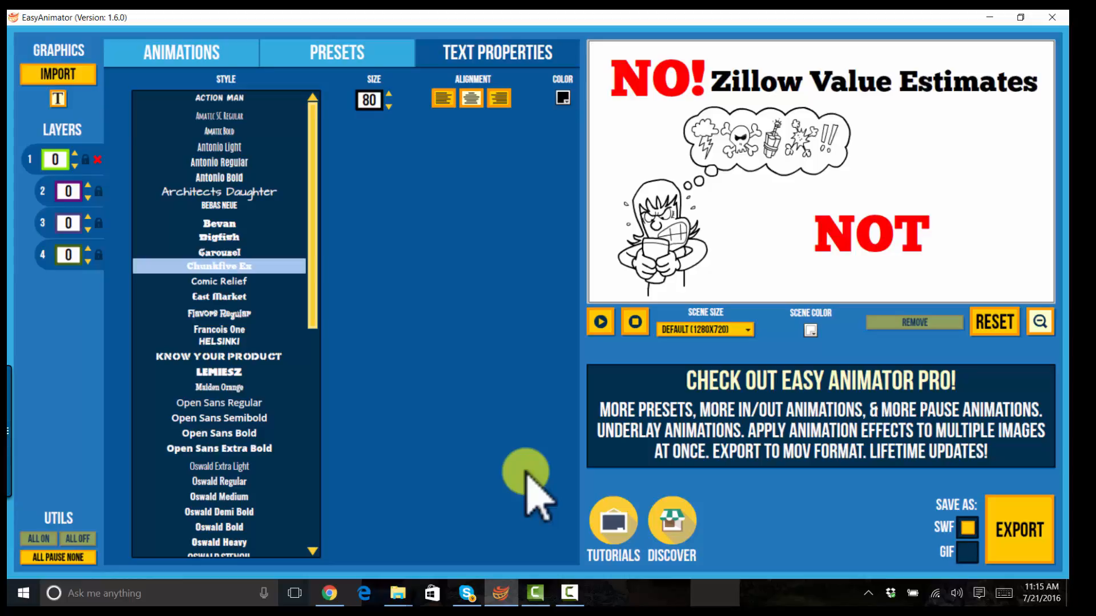
left_click(181, 53)
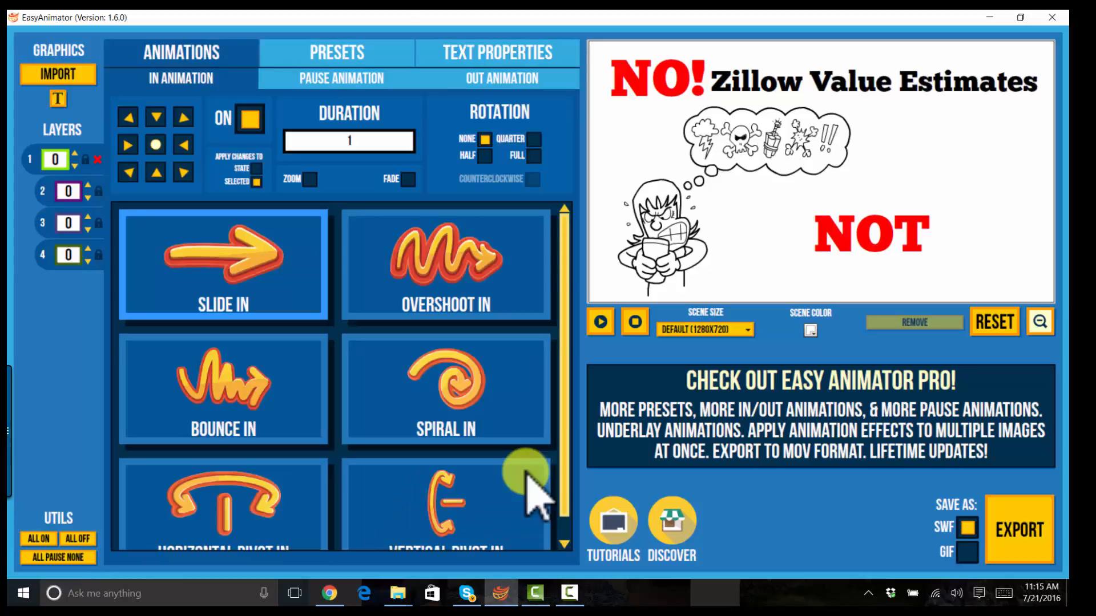
left_click(497, 52)
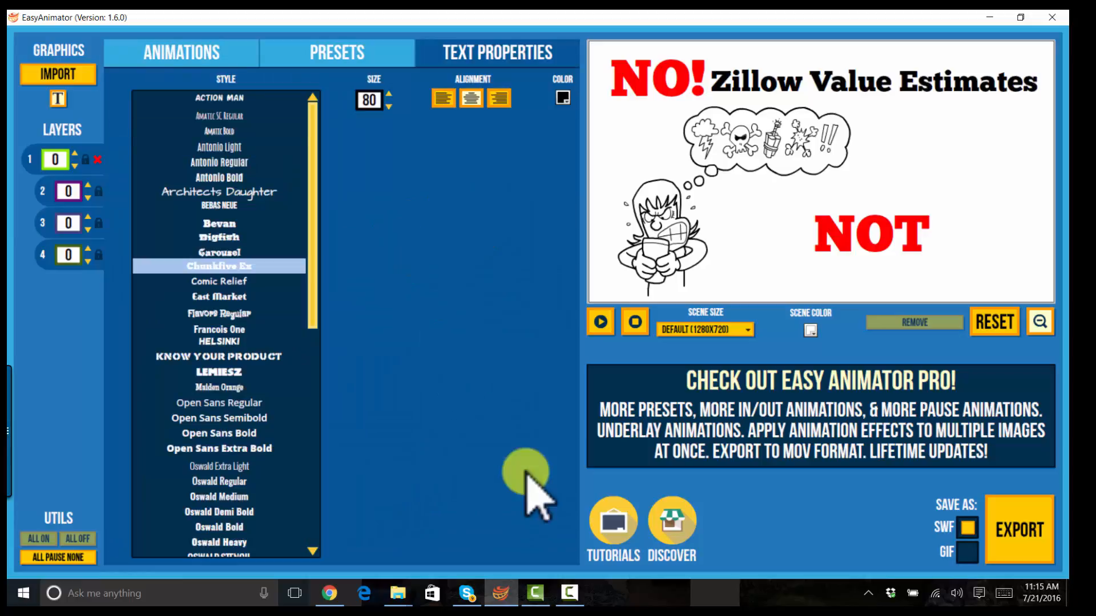
left_click(753, 236)
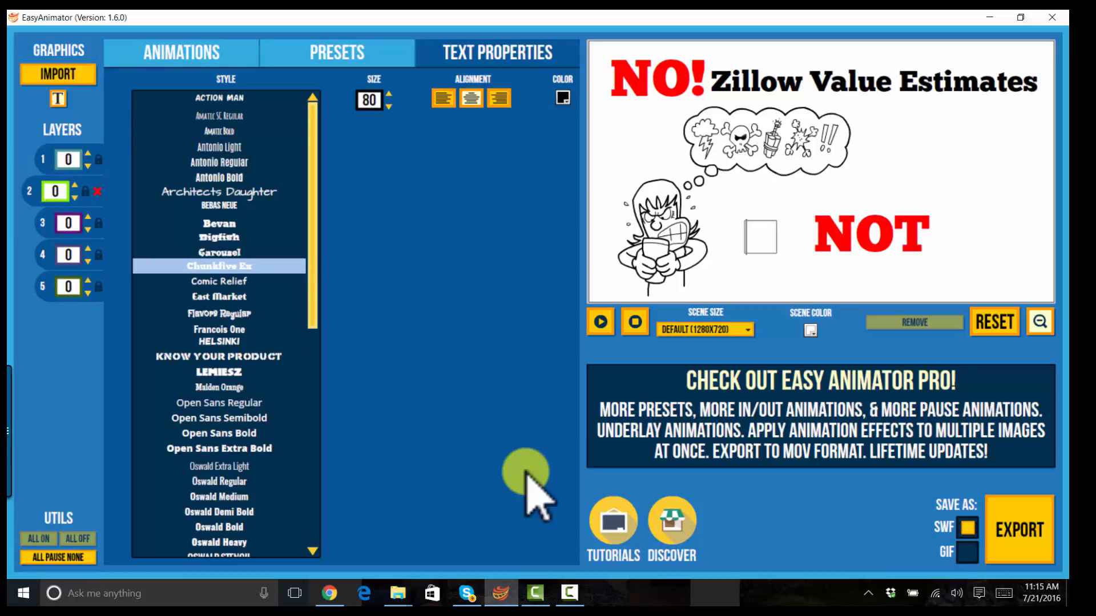
type("Are")
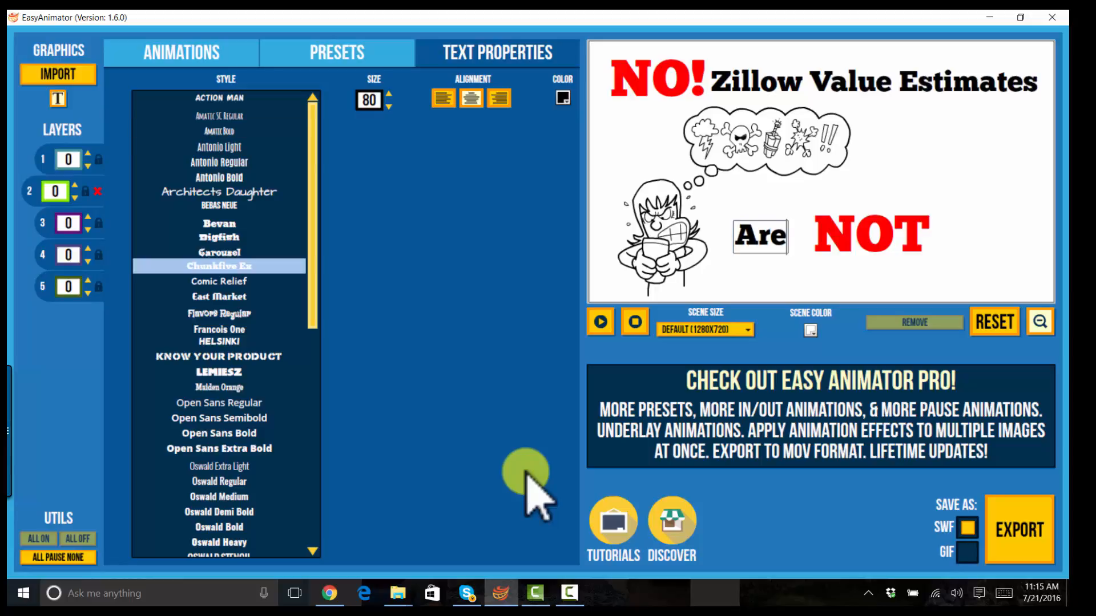
left_click(181, 53)
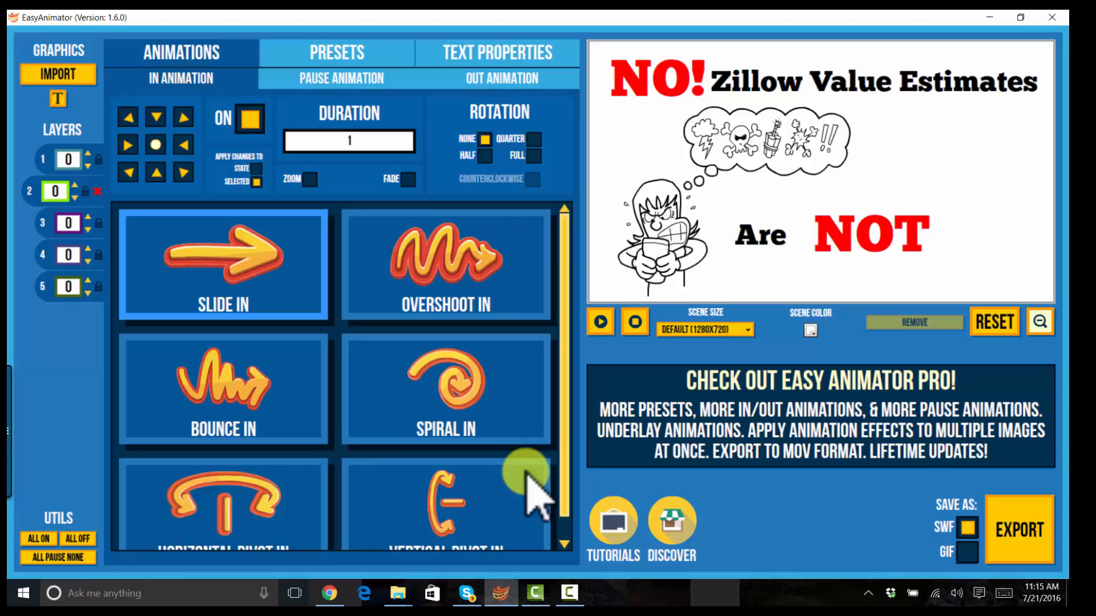
Add a black text object reading "Accurate" at size 80 after the NOT text.
left_click(59, 99)
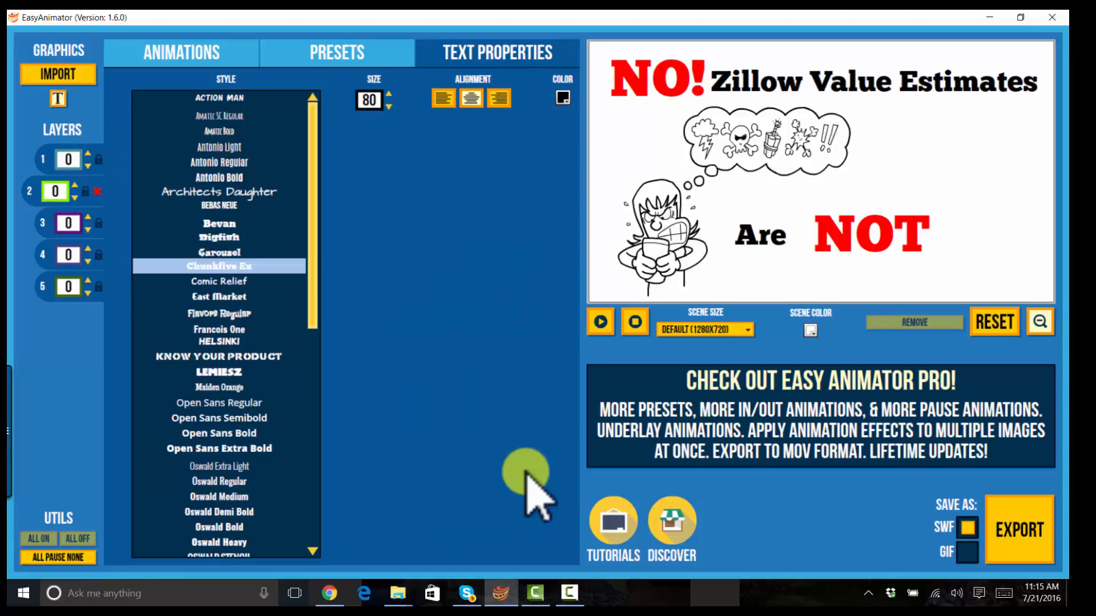
left_click(965, 229)
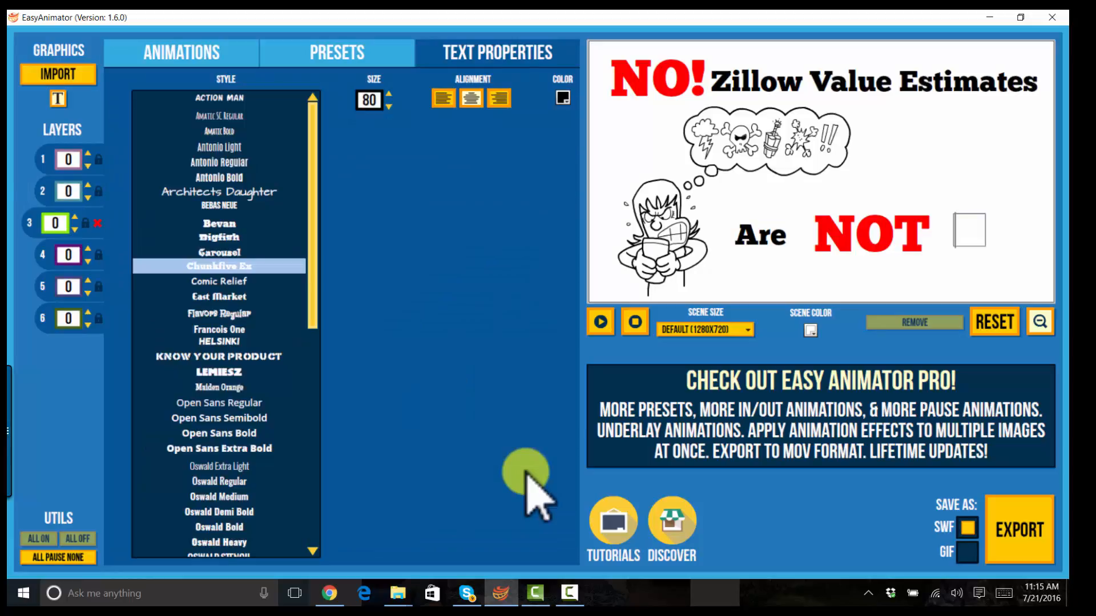
type("Acuuat")
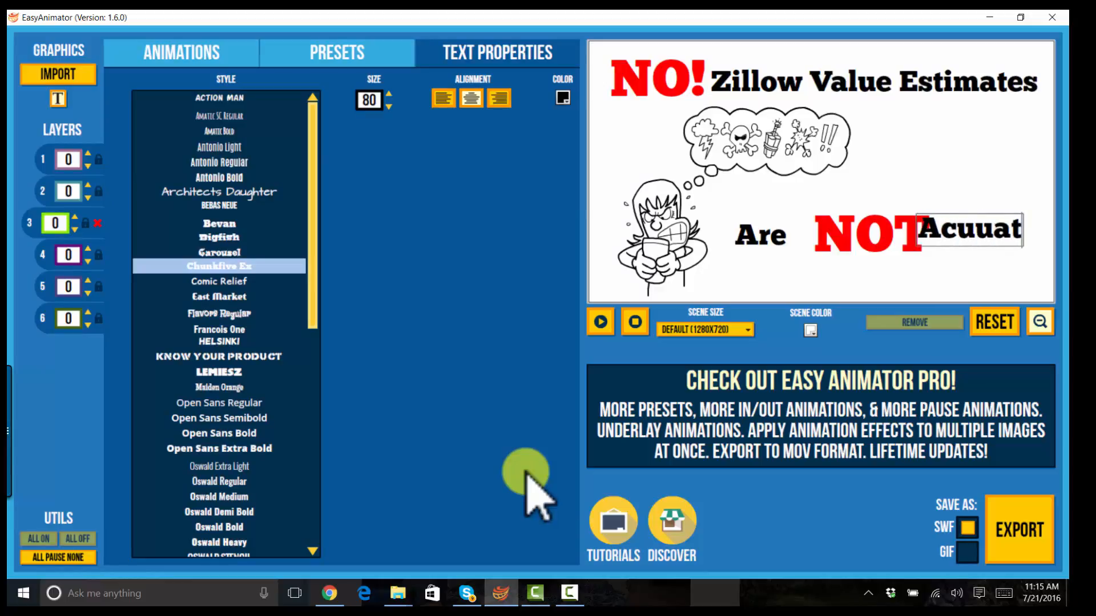
key("BackSpace")
key("BackSpace")
key("BackSpace")
key("BackSpace")
type("curat")
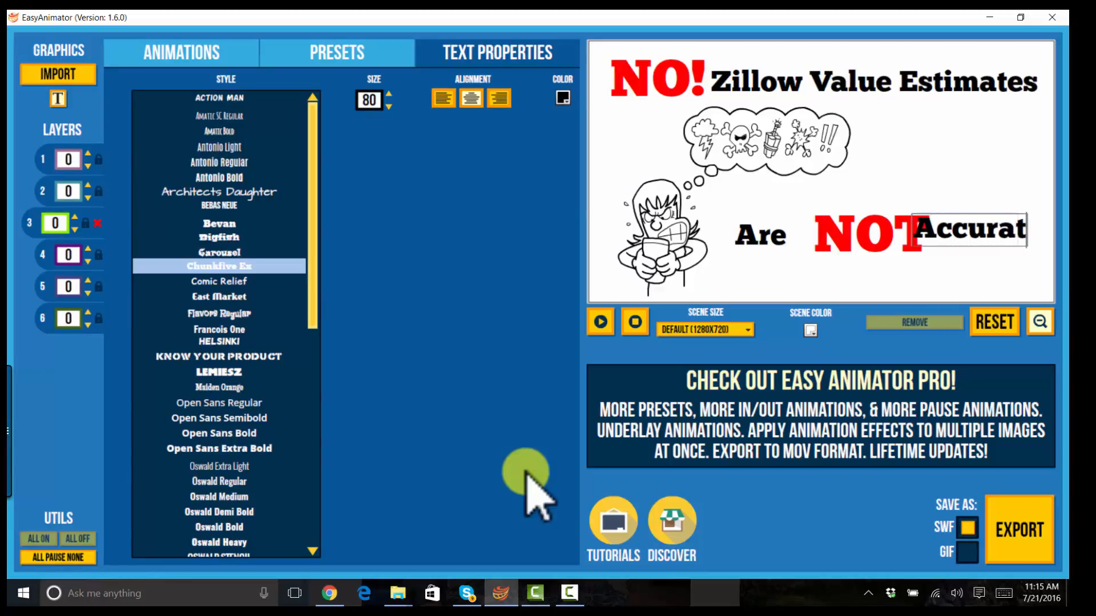
type("e")
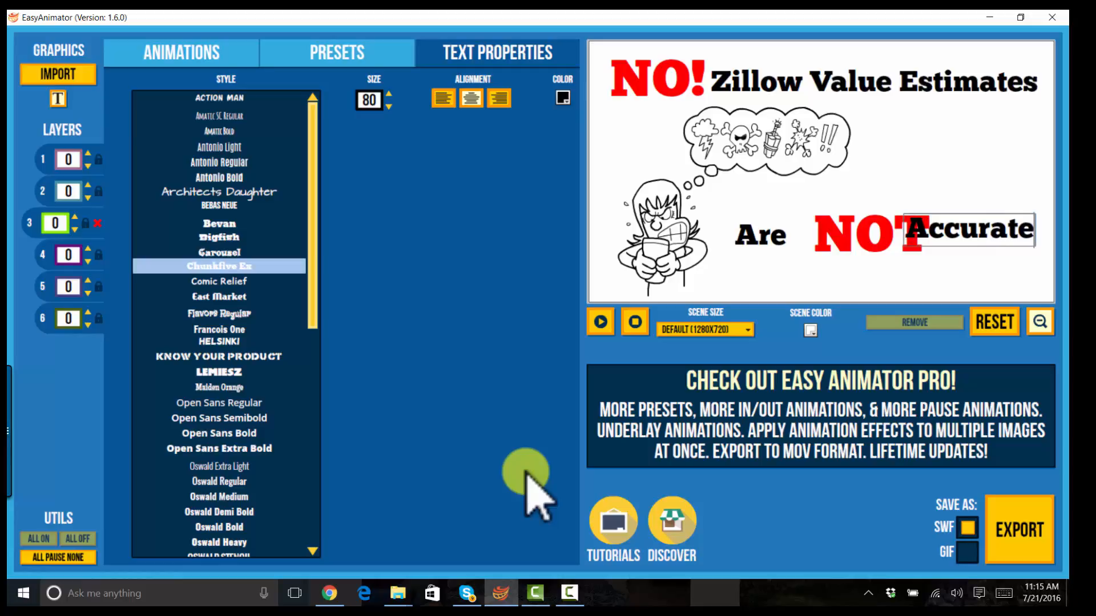
left_click(526, 472)
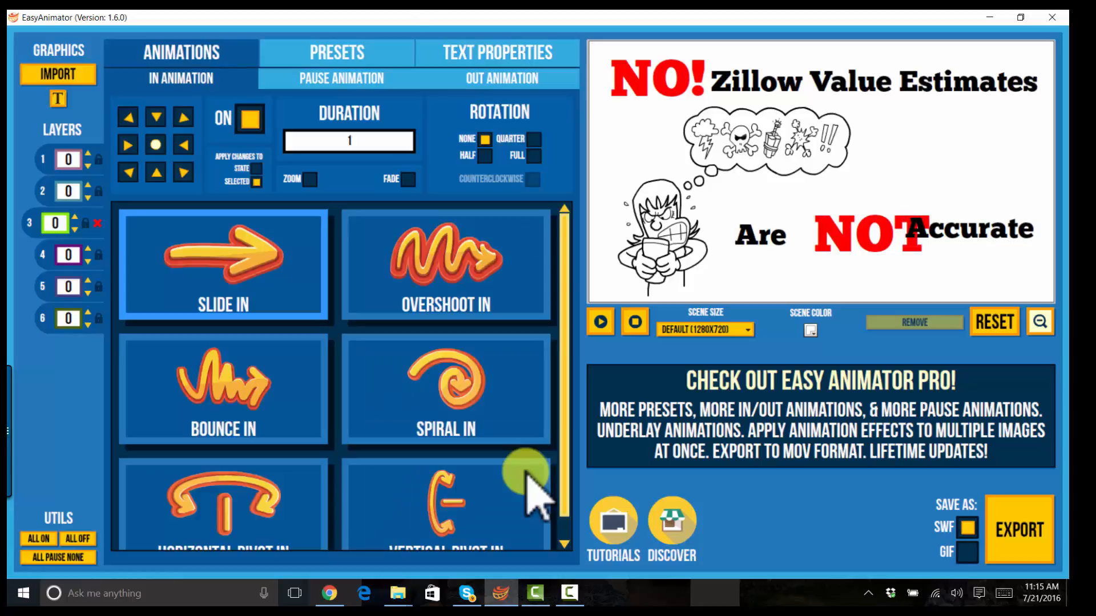
Arrange the Are, NOT and Accurate texts in one evenly spaced line beneath the thought bubble without overlaps.
mouse_move(761, 235)
left_mouse_down()
mouse_move(734, 228)
mouse_move(749, 226)
left_mouse_up()
left_click(871, 233)
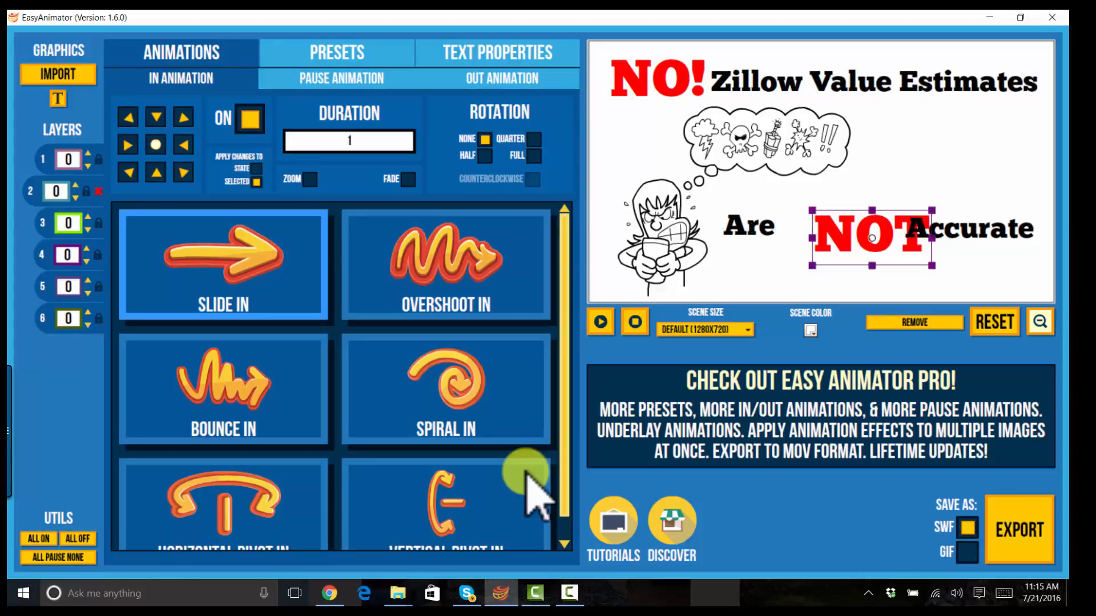
left_click_drag(871, 233, 838, 223)
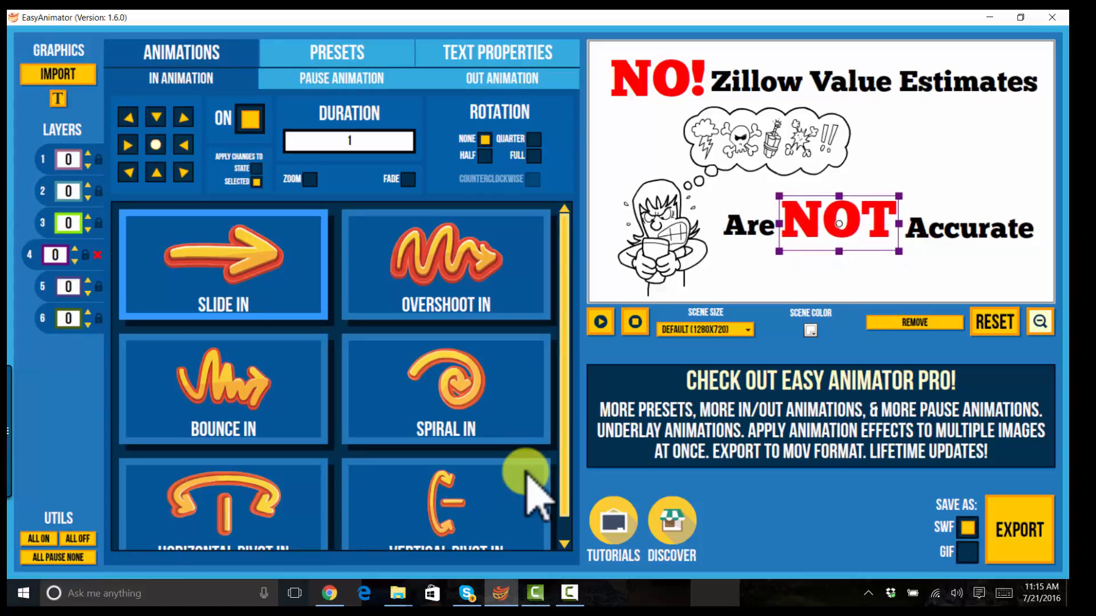
left_click(972, 229)
left_click_drag(973, 229, 966, 226)
Scale the angry woman graphic down slightly about its centre and leave it deselected.
left_click(734, 201)
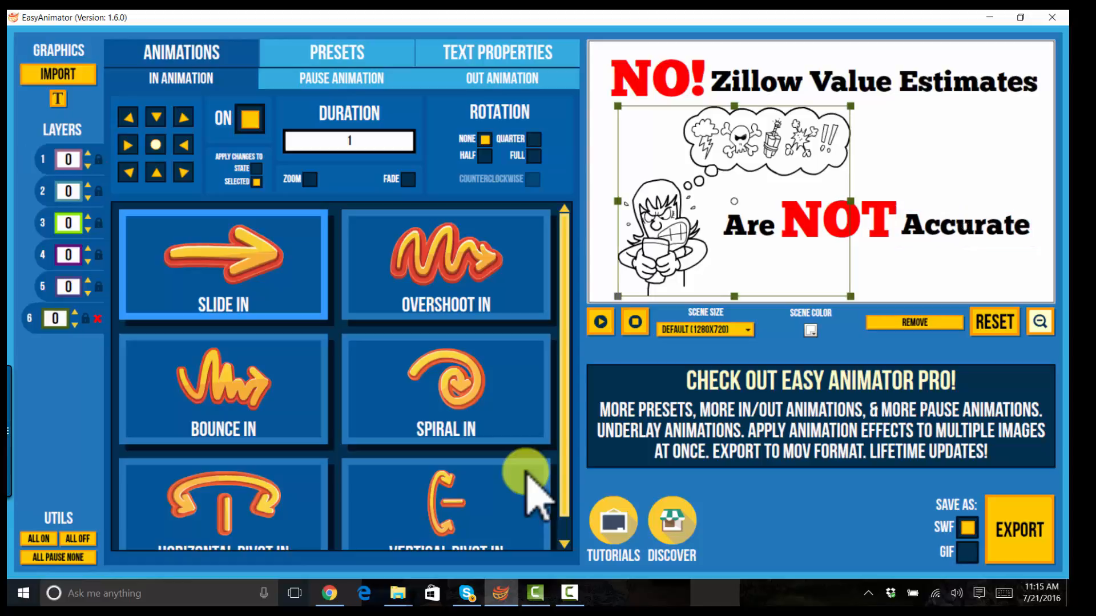
left_click_drag(618, 296, 622, 292)
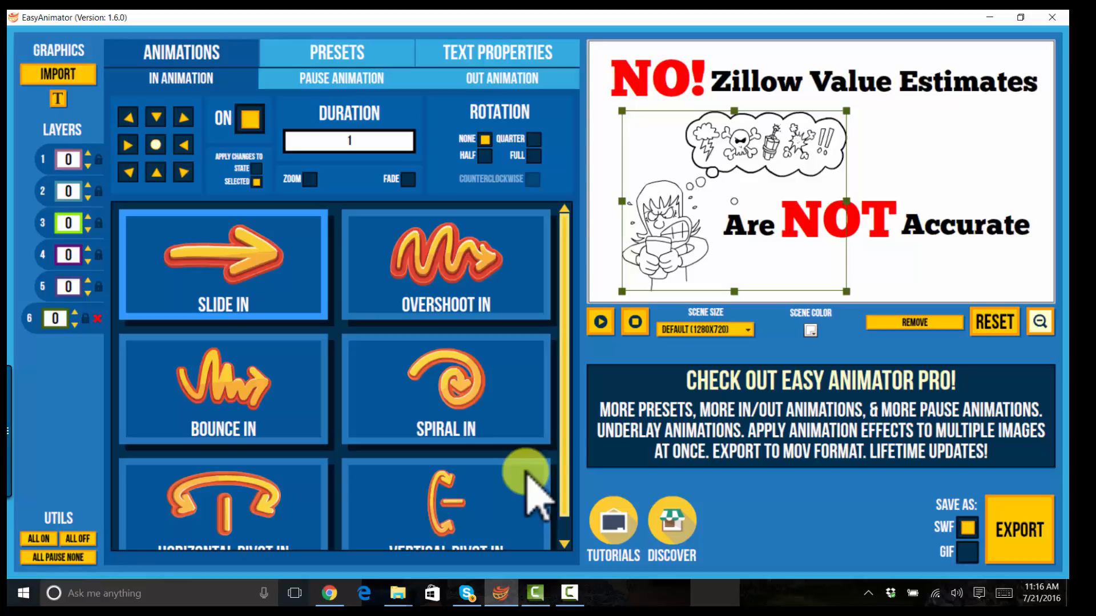
left_click(658, 83)
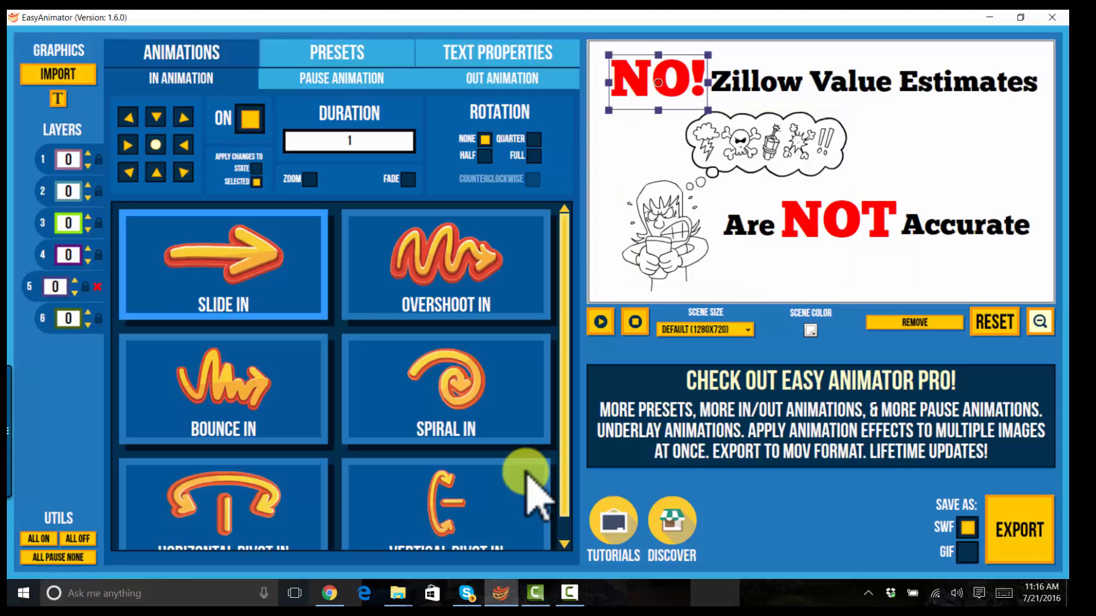
left_click(874, 83)
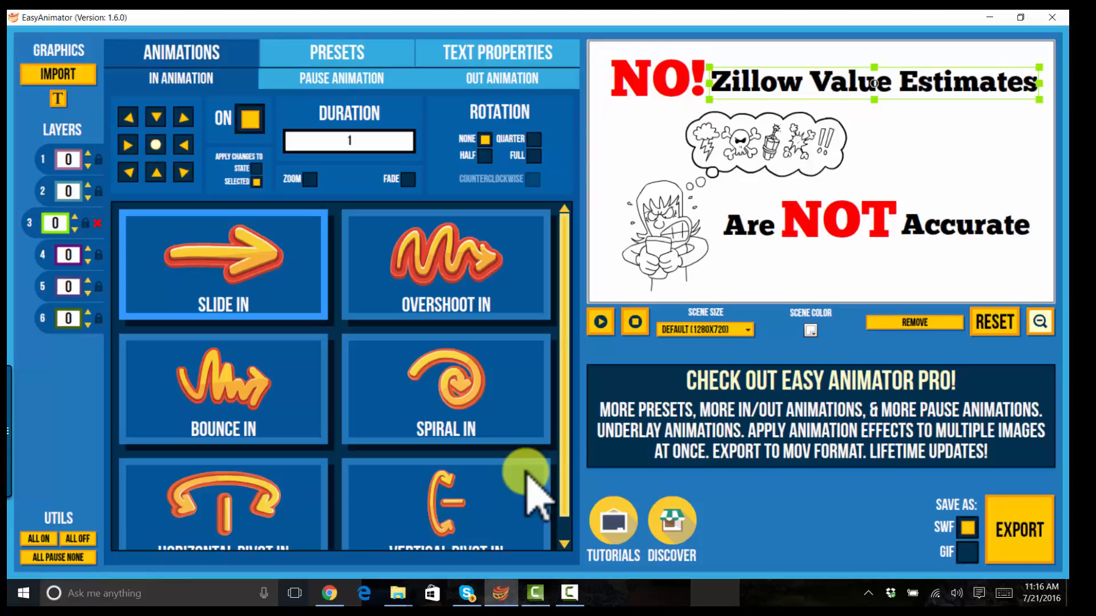
left_click(734, 201)
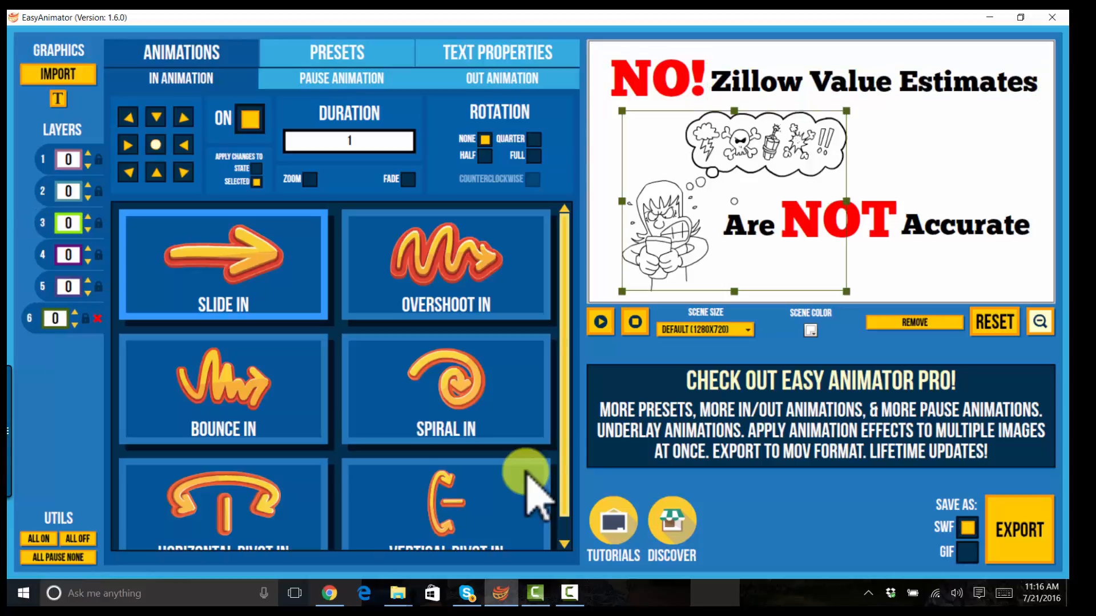
left_click(526, 472)
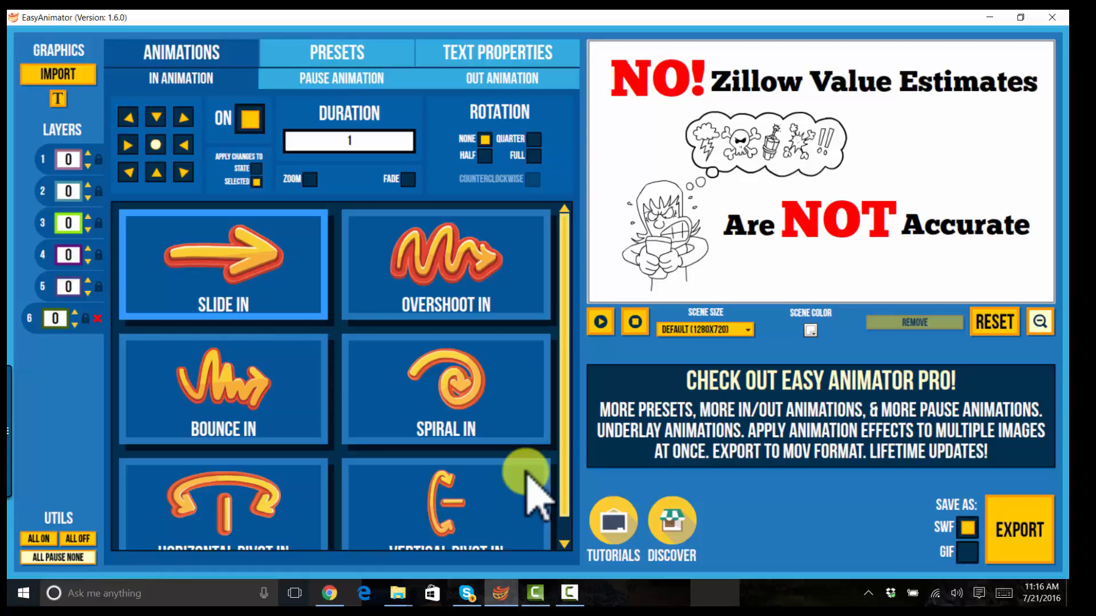
Apply the "Drop Vertical Barchart Infographic Jump N Twitch" preset to the scene and play the animation.
left_click(337, 53)
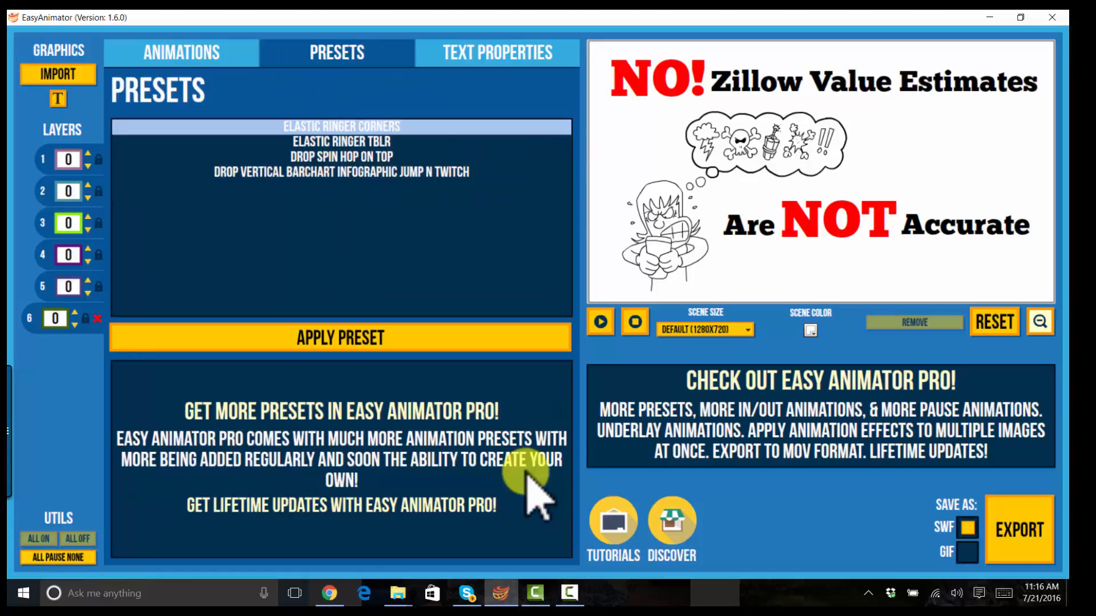
left_click(342, 171)
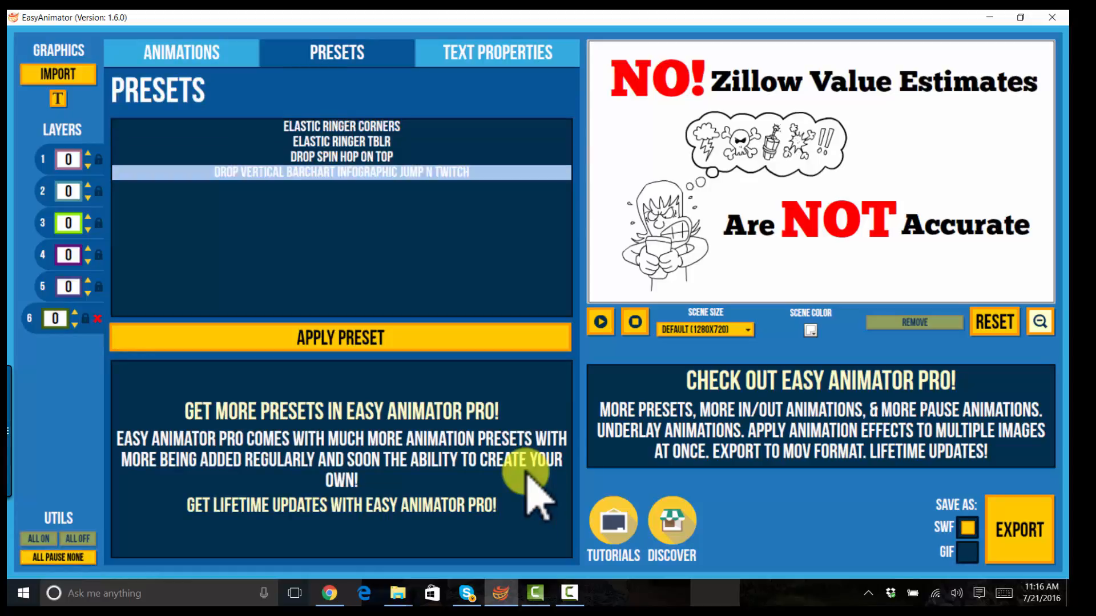
left_click(340, 337)
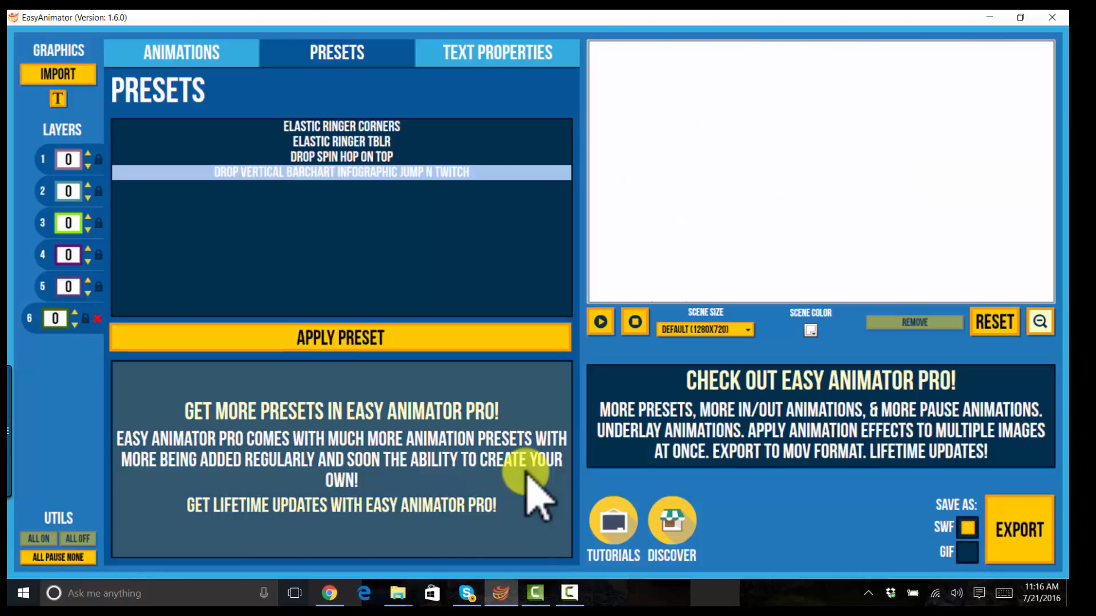
left_click(601, 322)
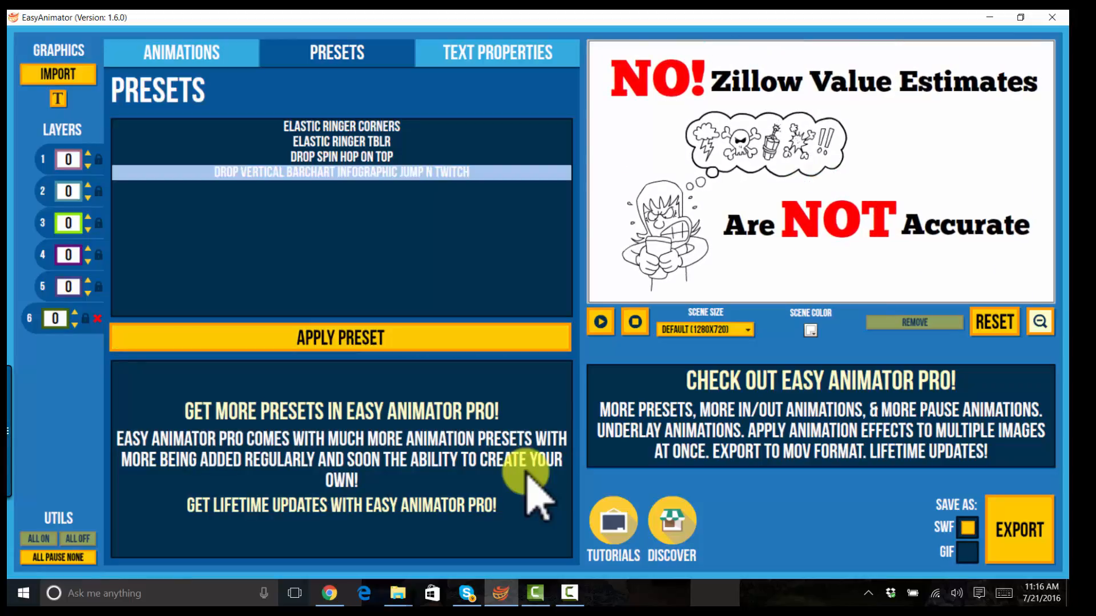
Set the in-animation duration of the NO! text to 1.
left_click(658, 82)
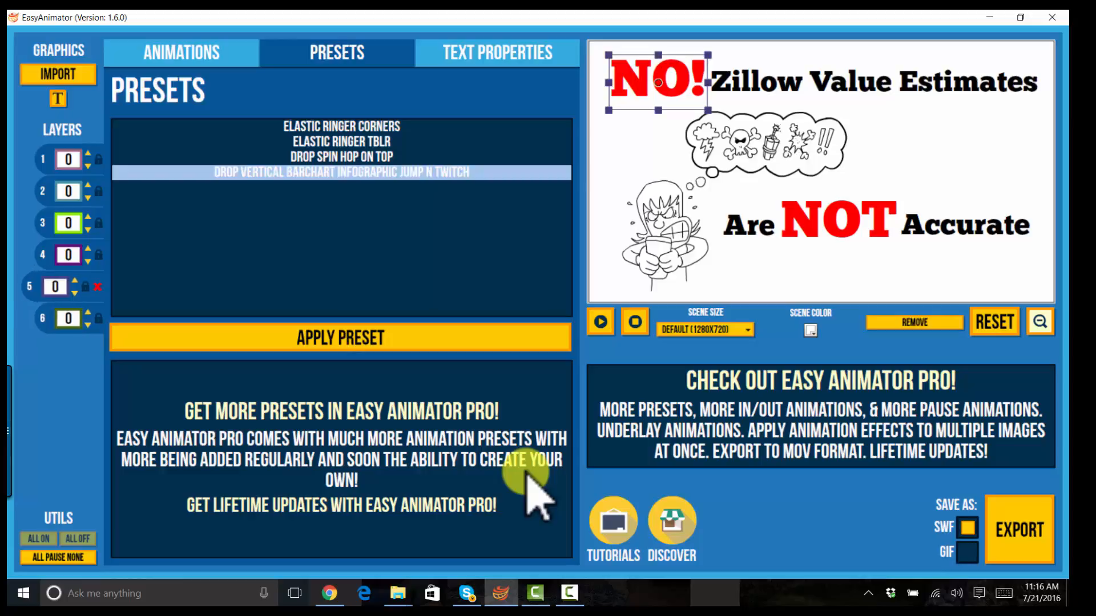
left_click(181, 52)
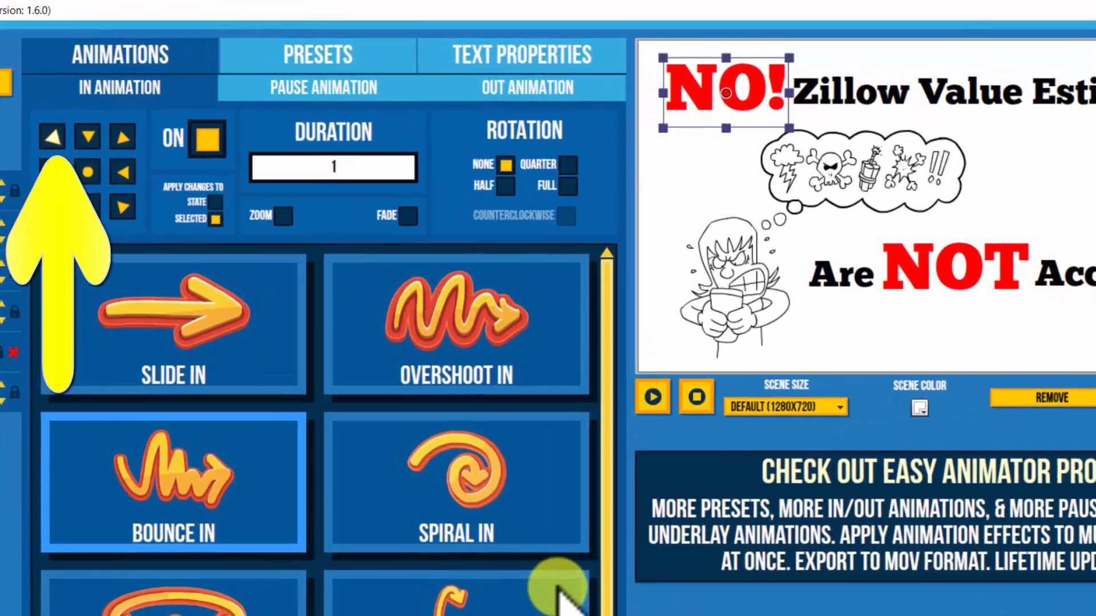
left_click(999, 93)
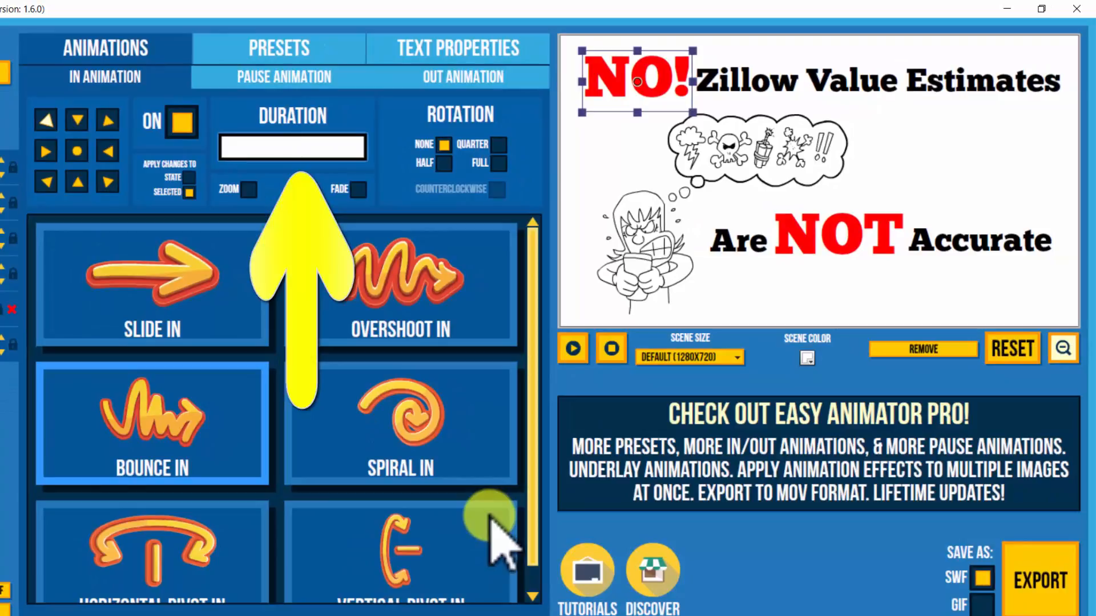
type("4")
key("BackSpace")
type("3")
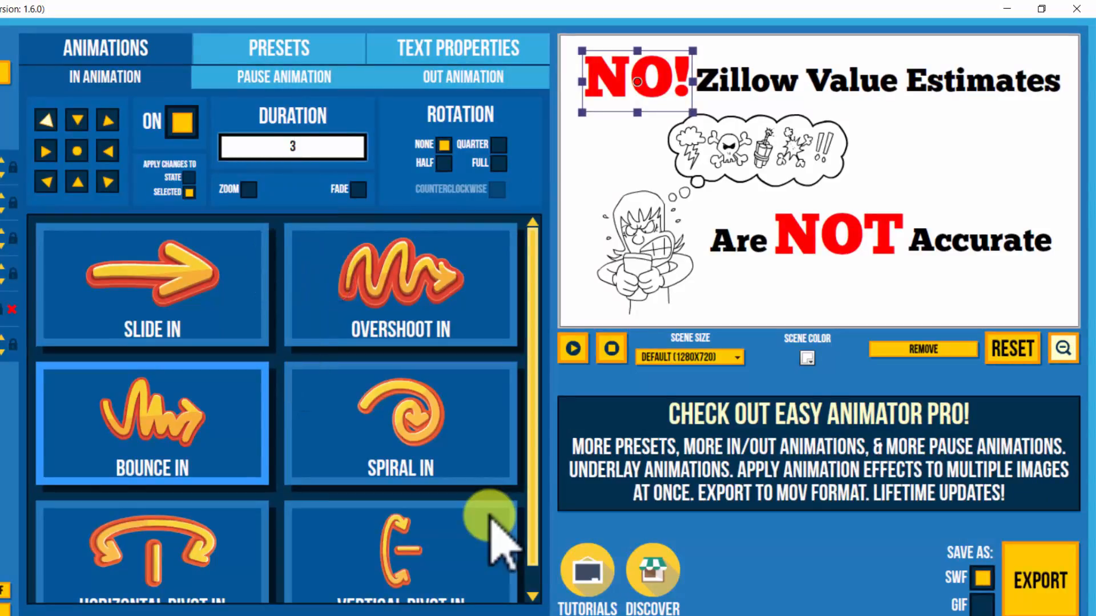
key("BackSpace")
type("1")
Set the pause animation of both the NO! and NOT texts to Zoom In Subtle.
left_click(284, 77)
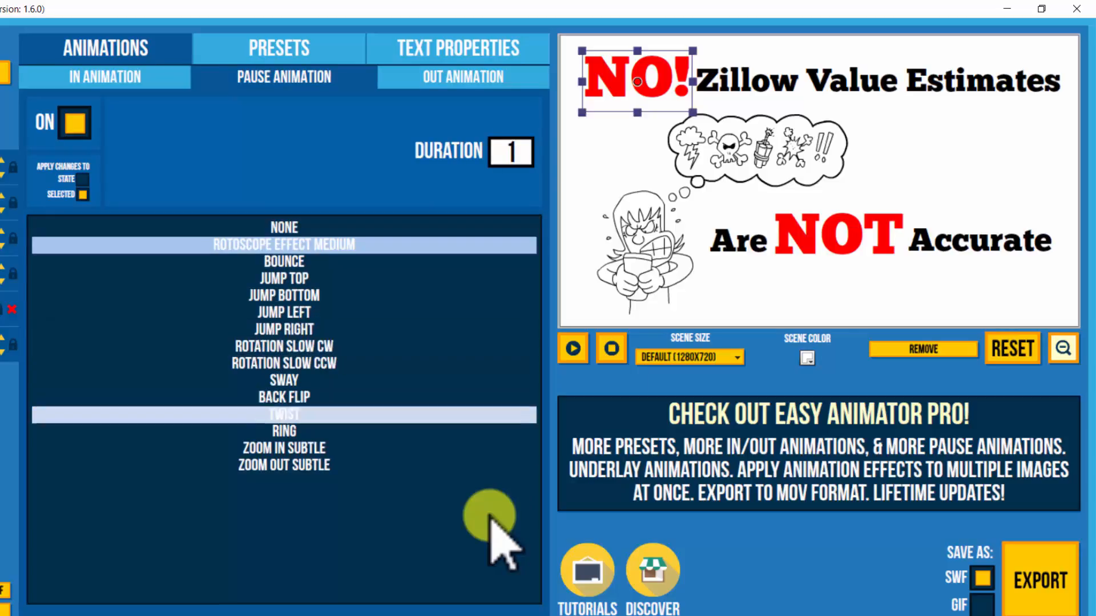
left_click(284, 448)
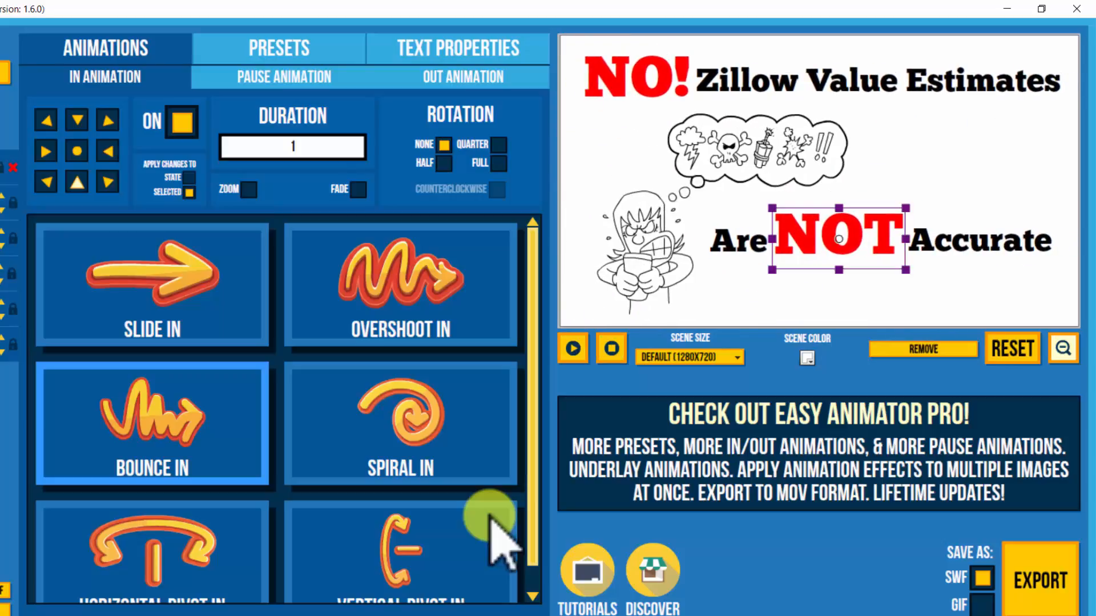
left_click(284, 77)
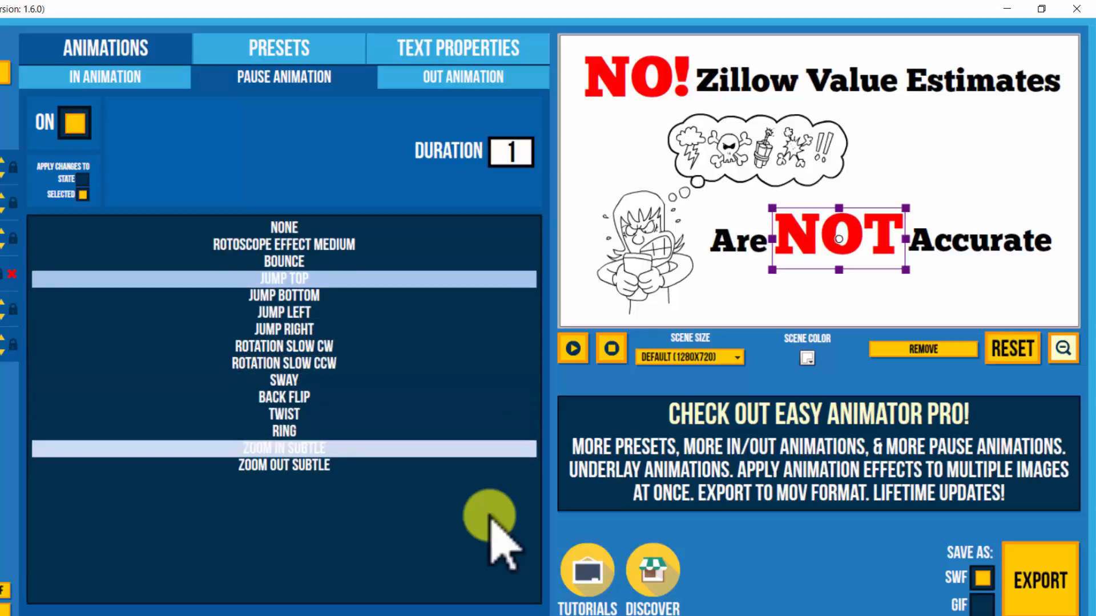
left_click(284, 448)
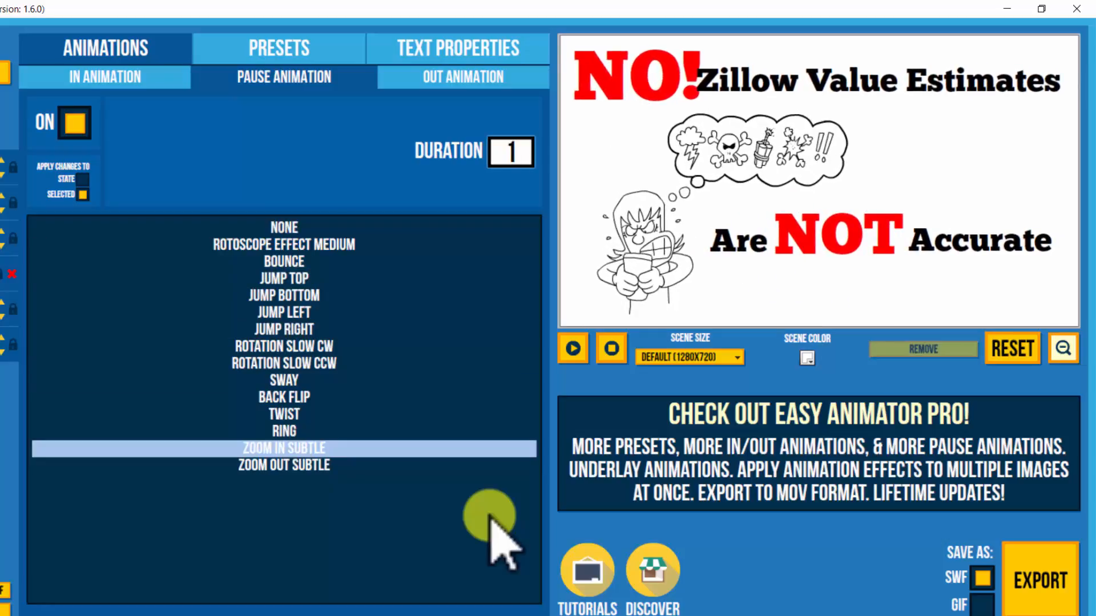
Set the pause duration of the NOT text to 4 and the angry woman graphic's pause animation to Bounce.
key("BackSpace")
type("4")
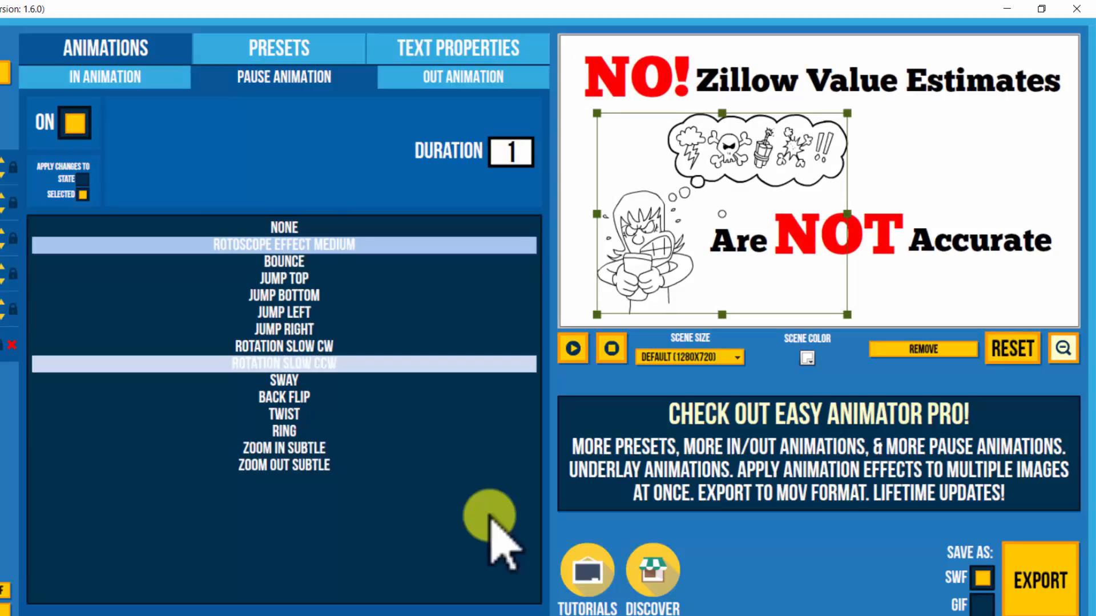
left_click(284, 261)
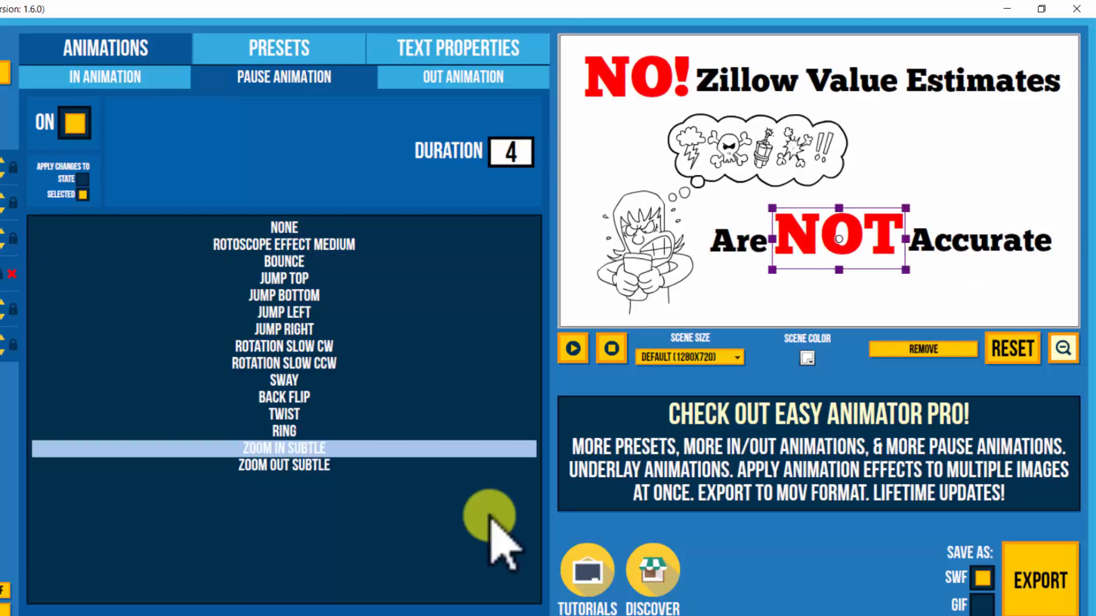
Nudge the NOT text slightly right to centre it between "Are" and "Accurate", and play the animation.
key("Right")
key("Right")
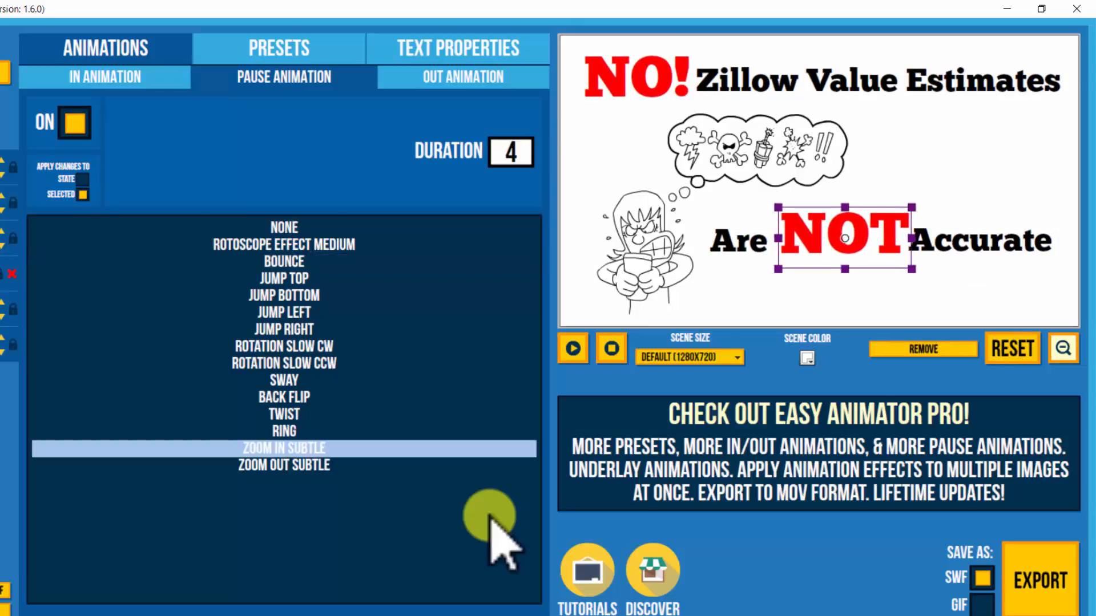
key("Left")
key("Left")
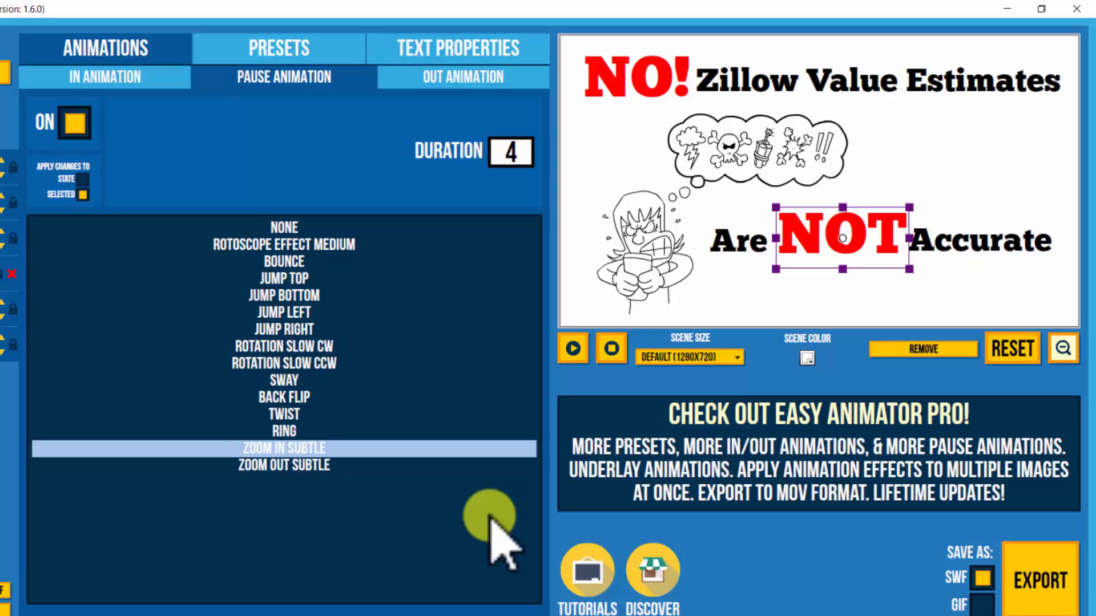
left_click(573, 349)
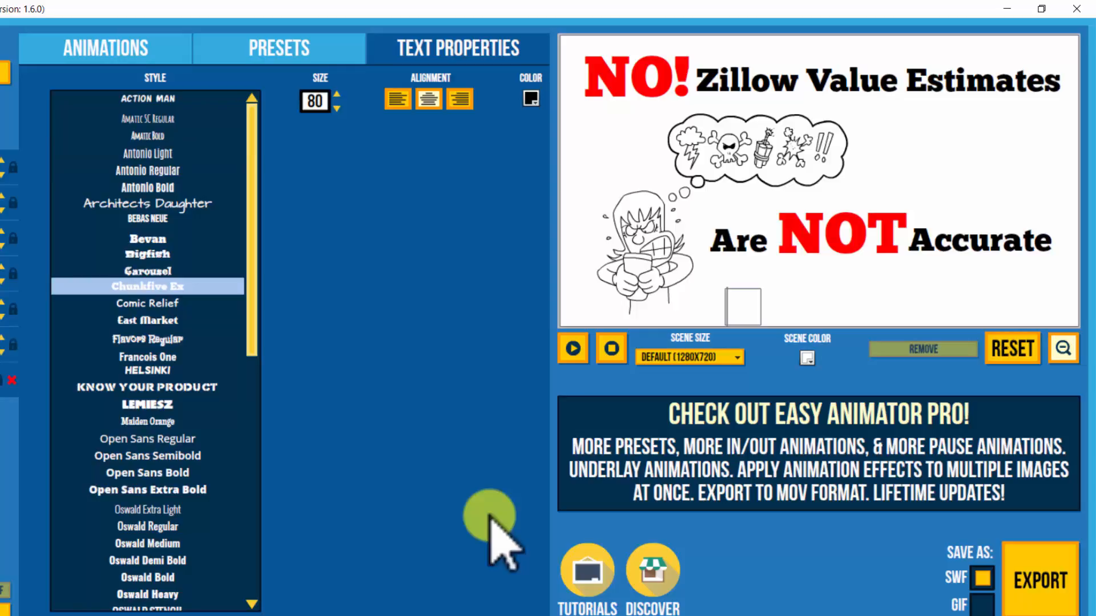
Add the text "facebook.com/therealtygram" along the lower edge of the scene.
type("faceb")
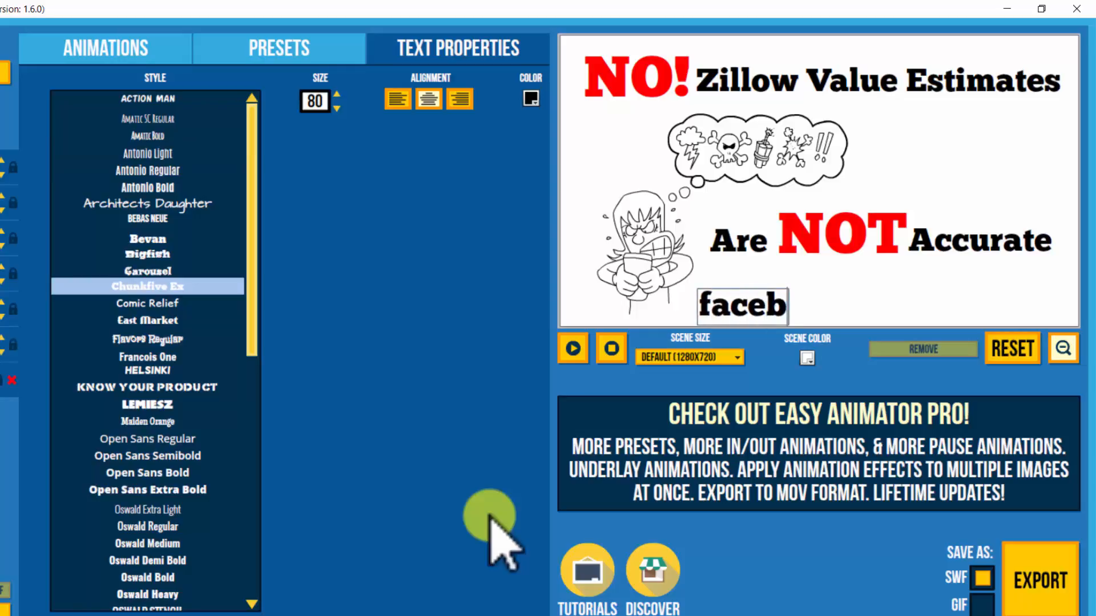
type("ook.com")
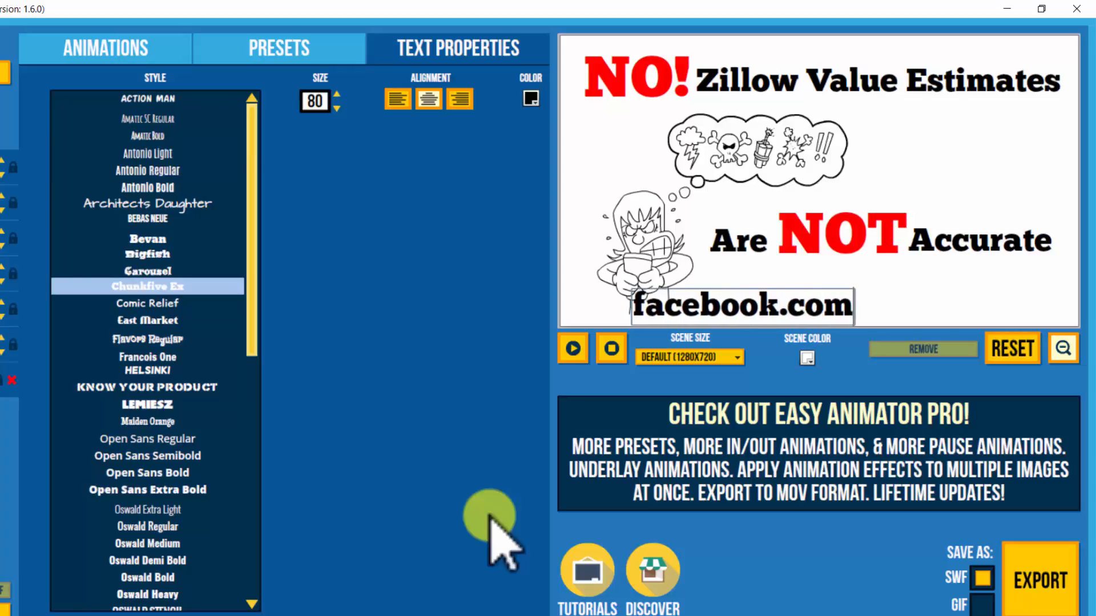
type("/therealt")
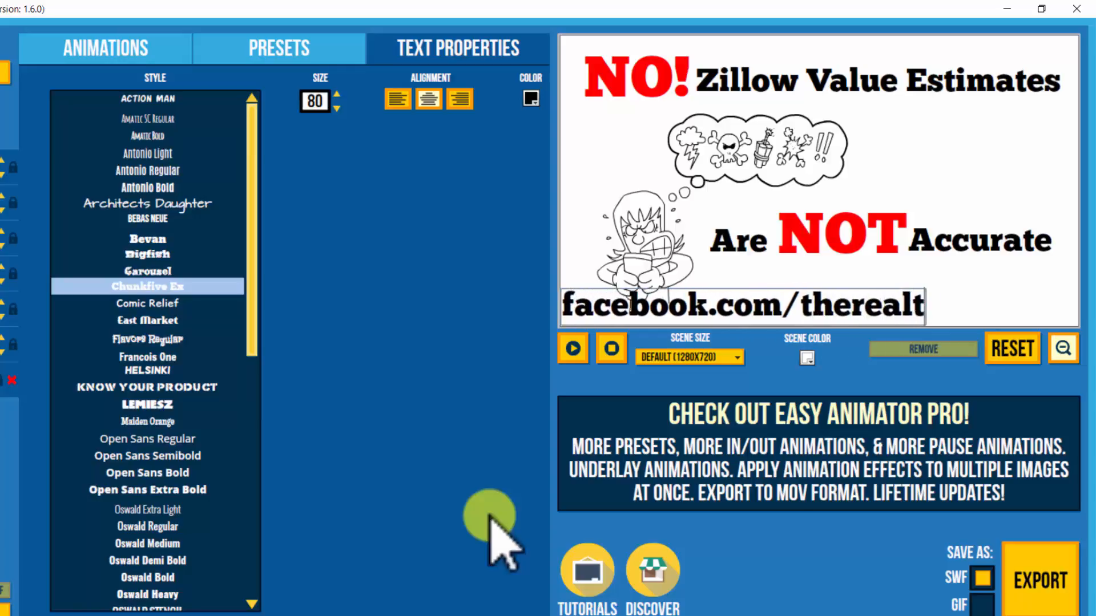
type("ygram")
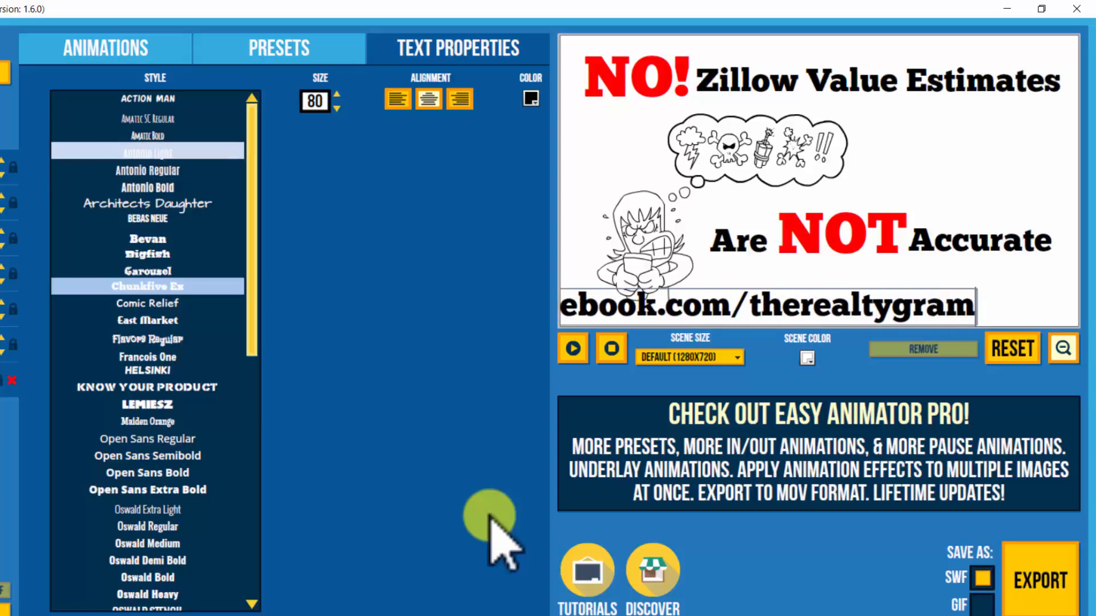
Change the font of the Facebook address text to Antonio Light and its size to 34.
left_click(147, 152)
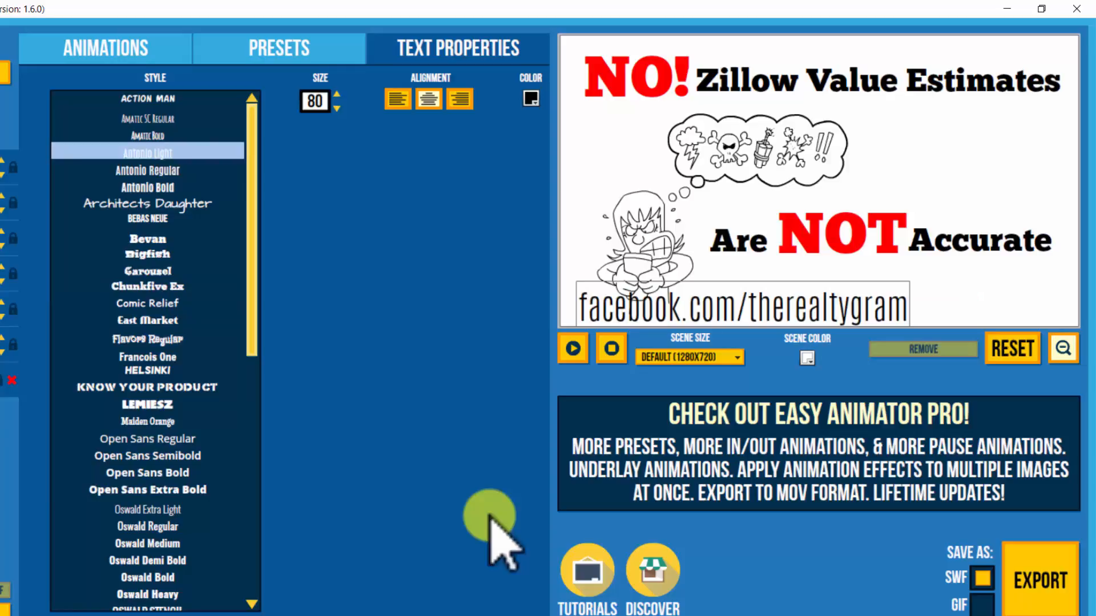
left_click(337, 109)
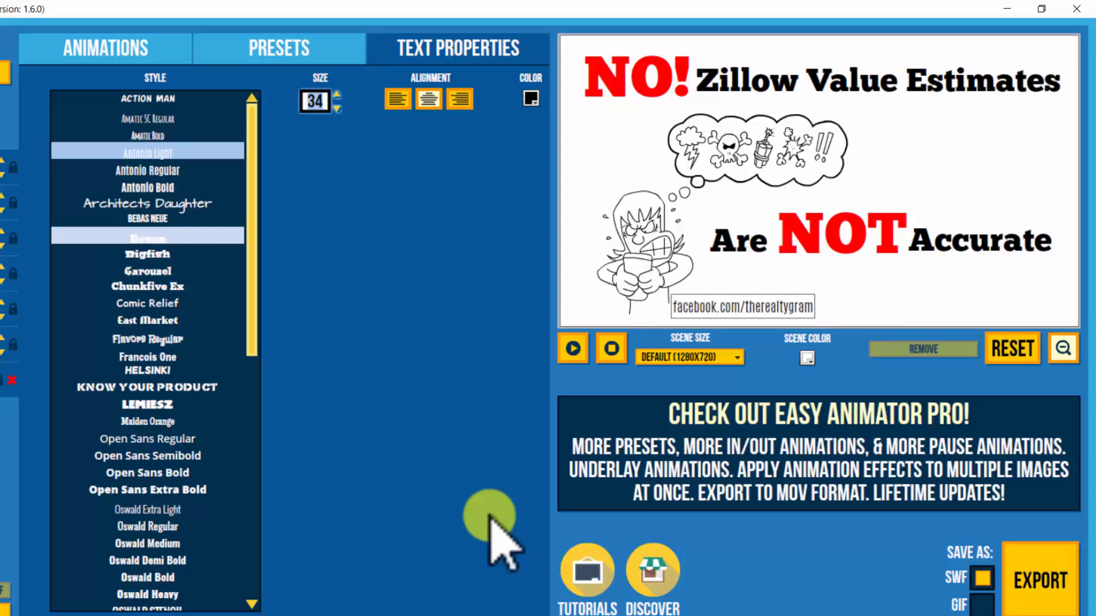
left_click(490, 516)
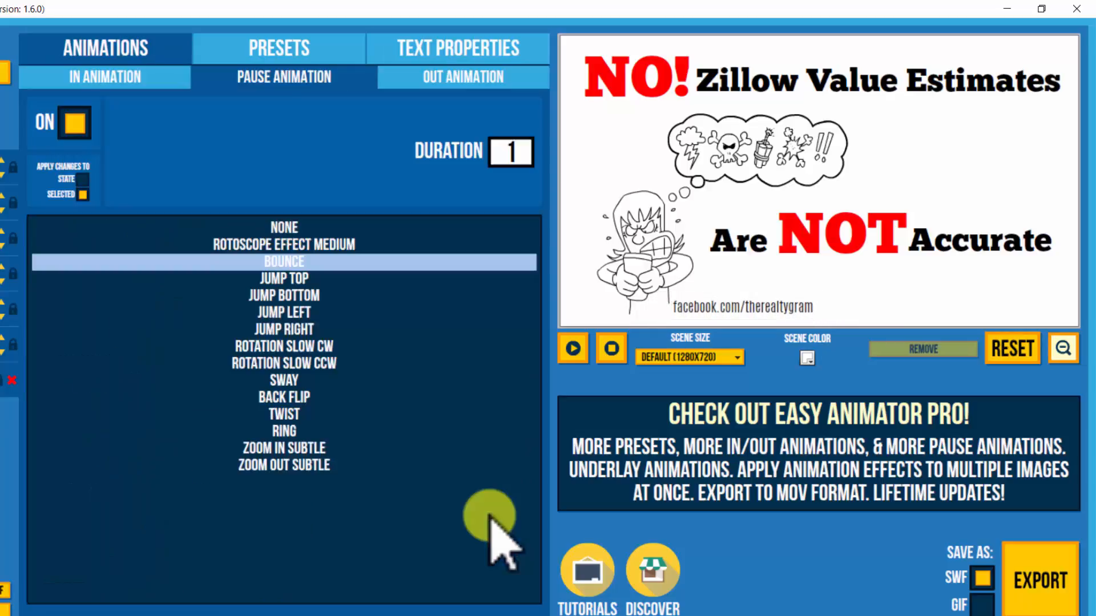
Move the Facebook address text beneath the word "Accurate" in the scene's lower-right corner and play the animation.
left_click_drag(742, 307, 977, 305)
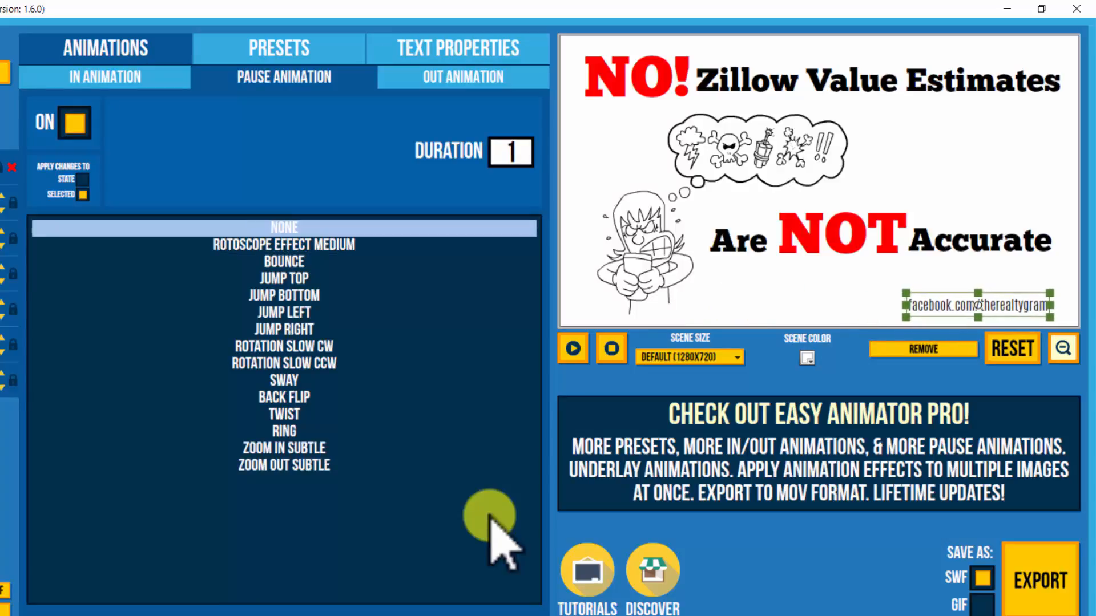
left_click(651, 246)
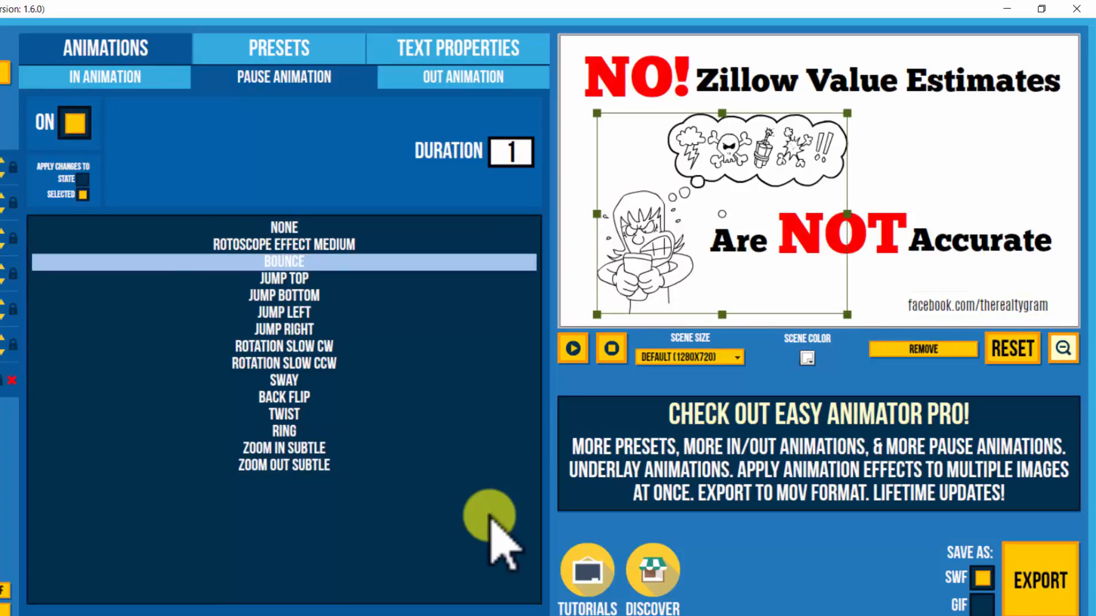
left_click(573, 348)
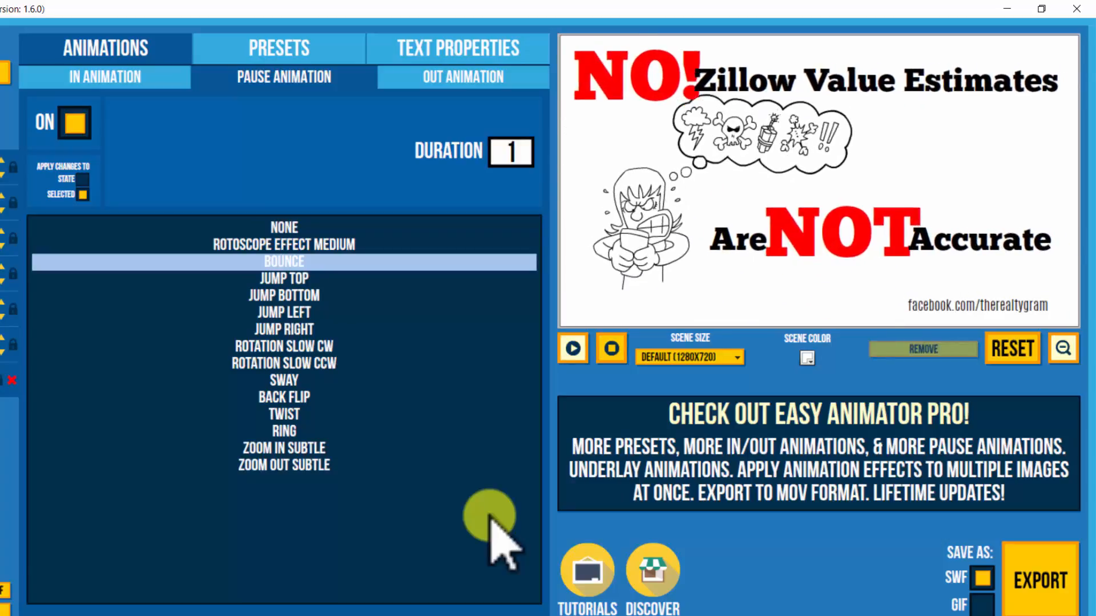
Turn off the pause animation of the Facebook address text.
left_click(978, 305)
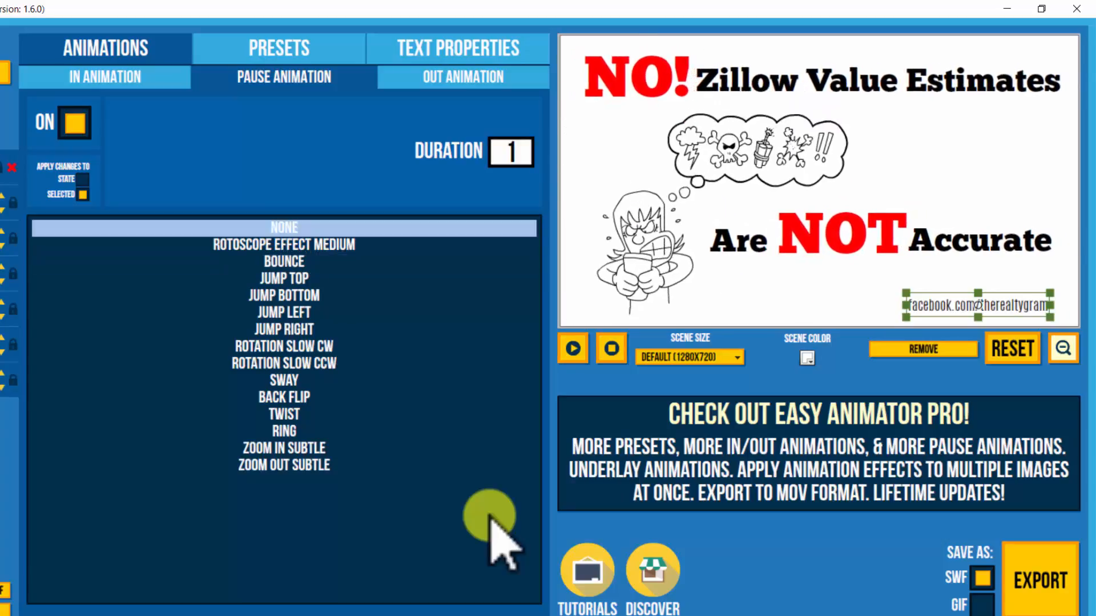
left_click(105, 77)
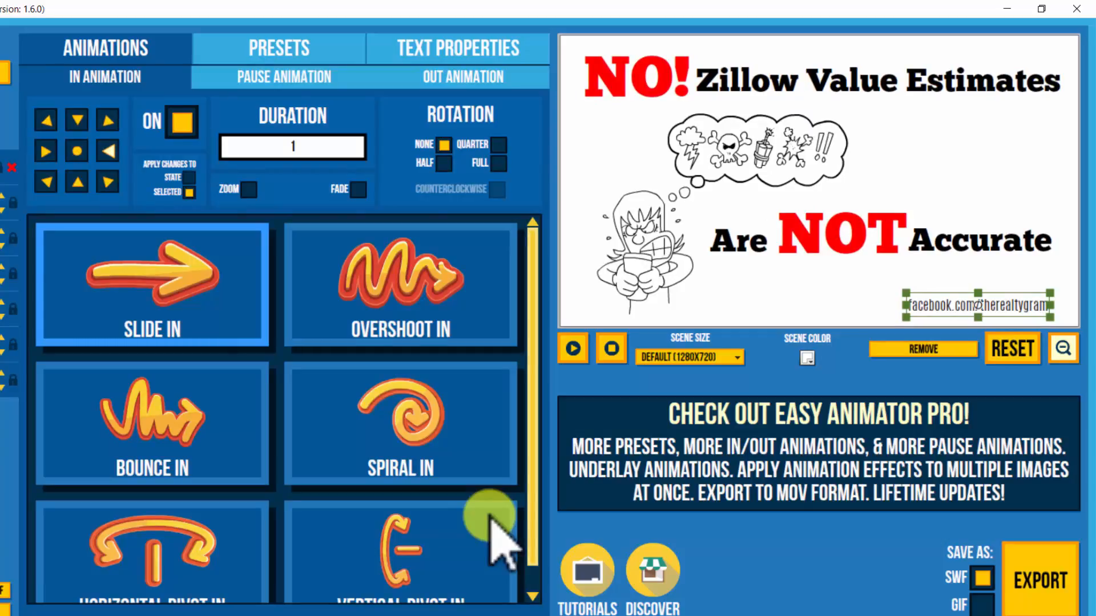
left_click(285, 77)
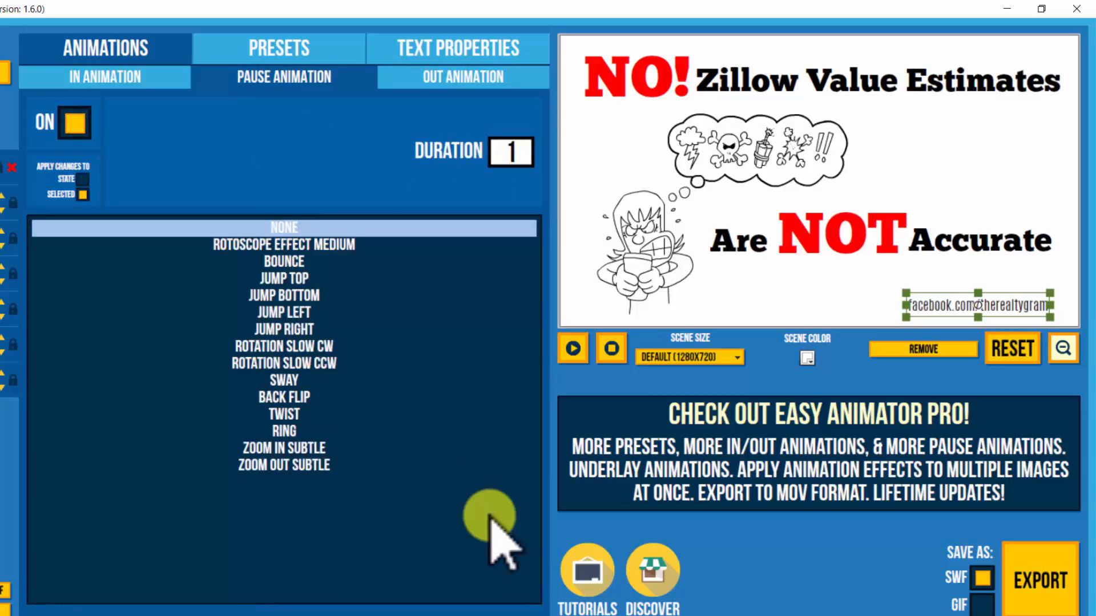
left_click(75, 122)
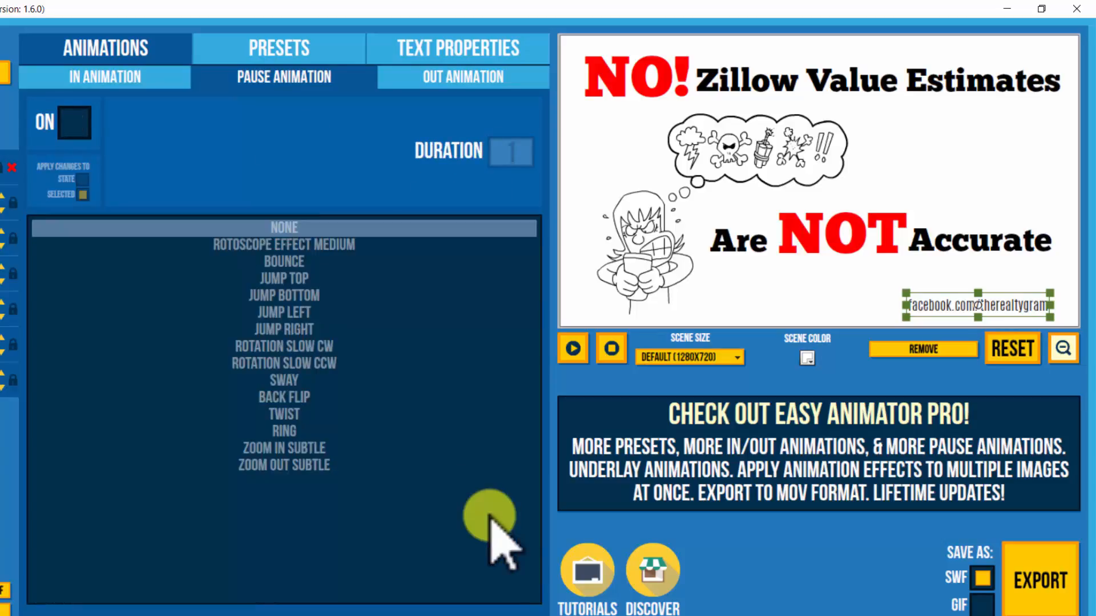
Direct the Slide Out animation of the Facebook address text to the right and play the animation.
left_click(463, 77)
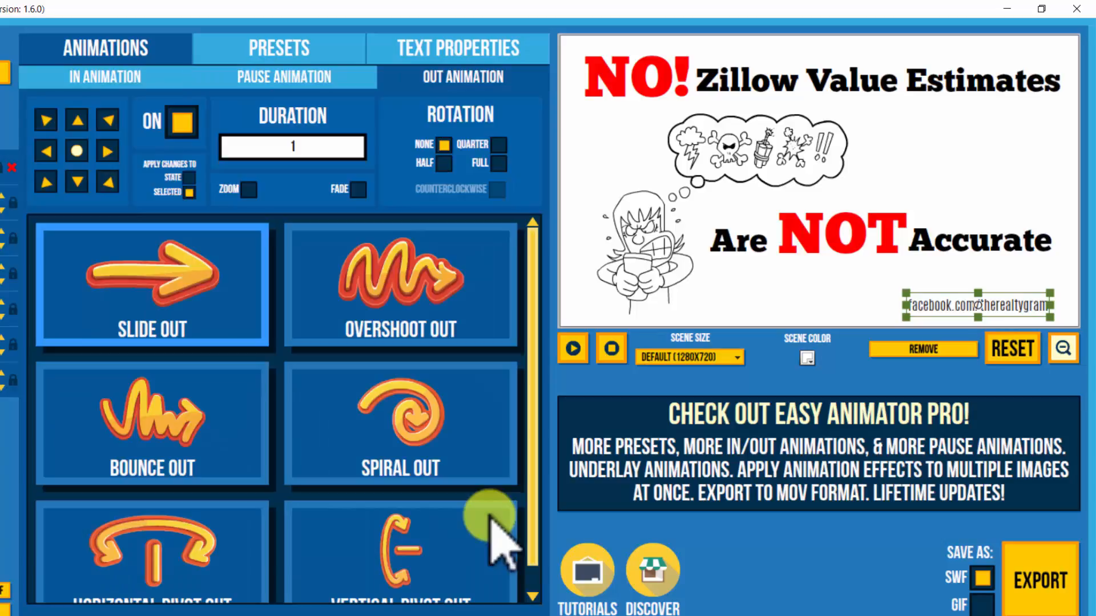
left_click(107, 152)
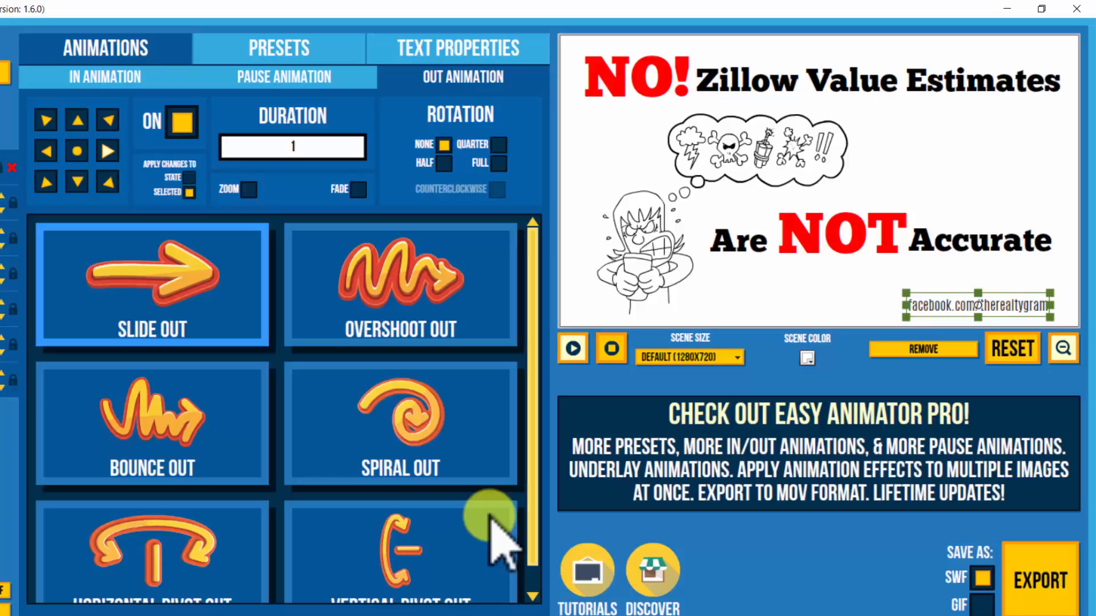
left_click(572, 348)
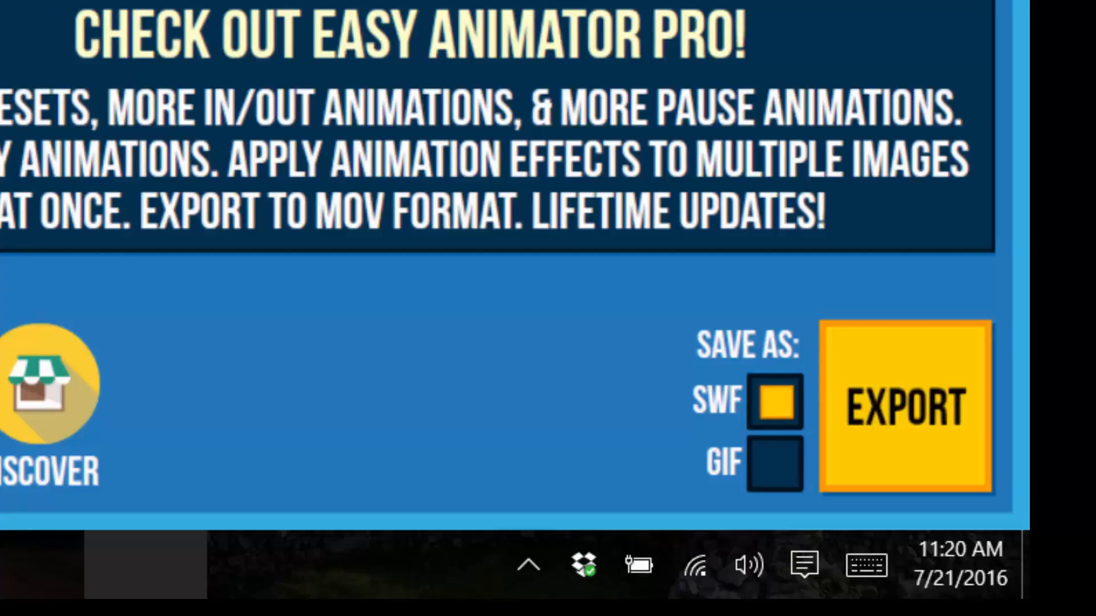
Set the export format to GIF instead of SWF.
left_click(776, 464)
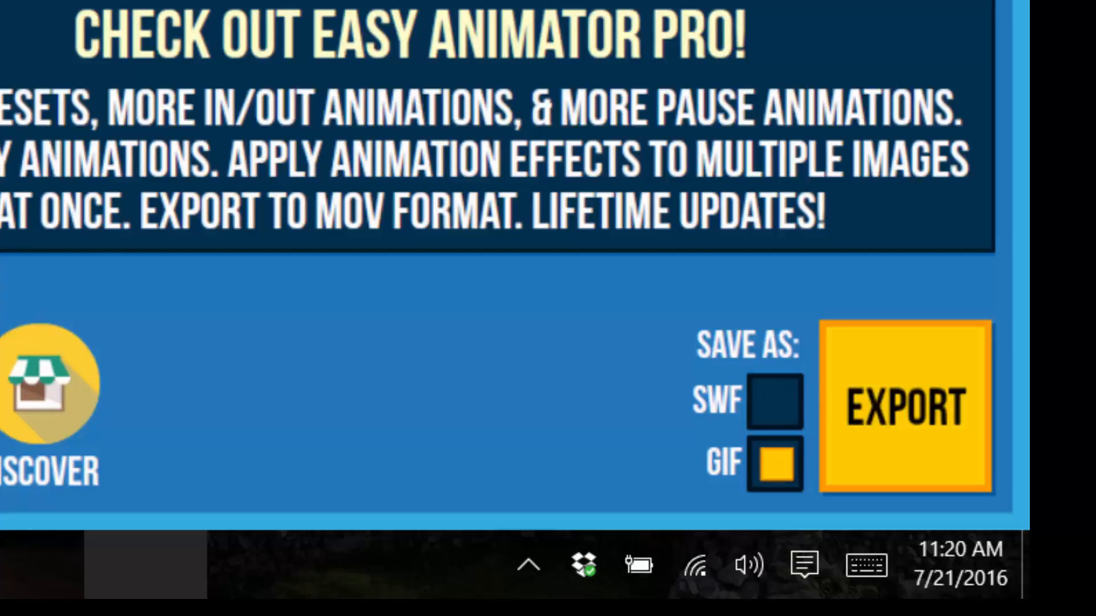
left_click(776, 402)
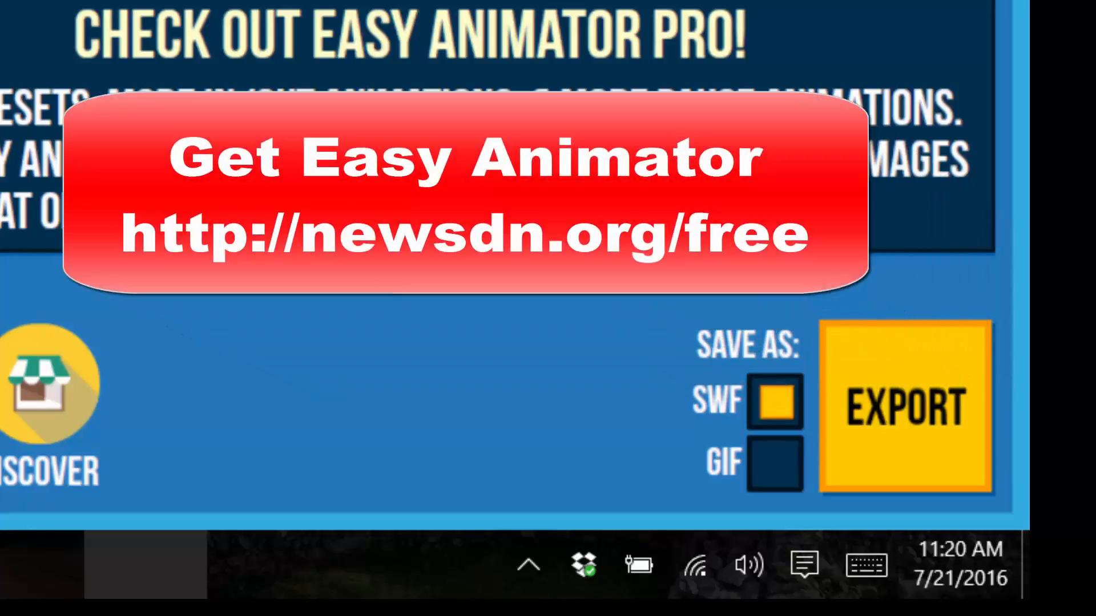
left_click(775, 464)
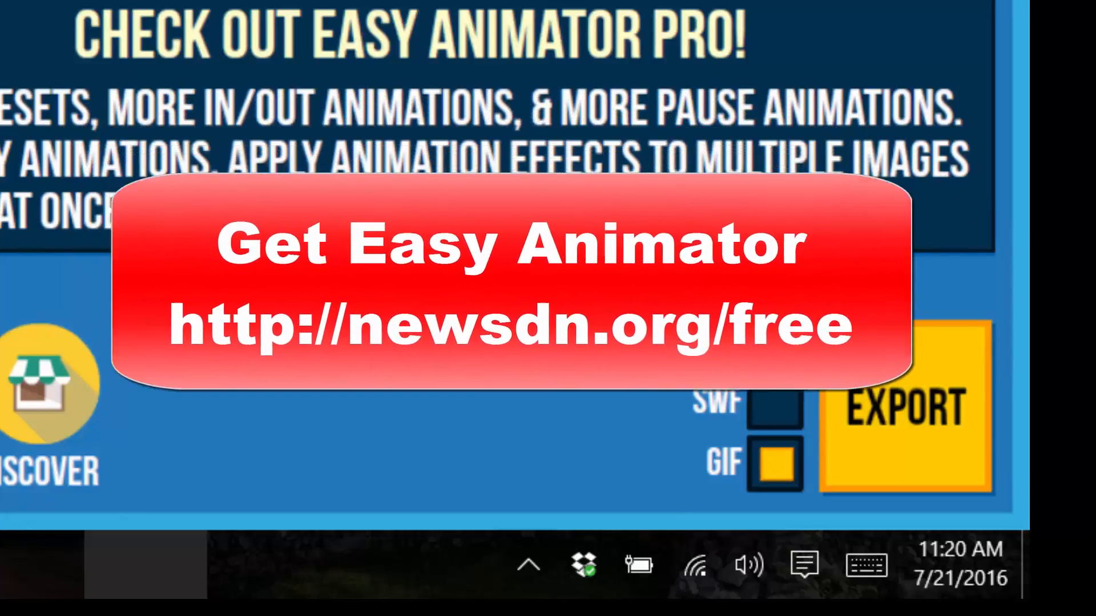